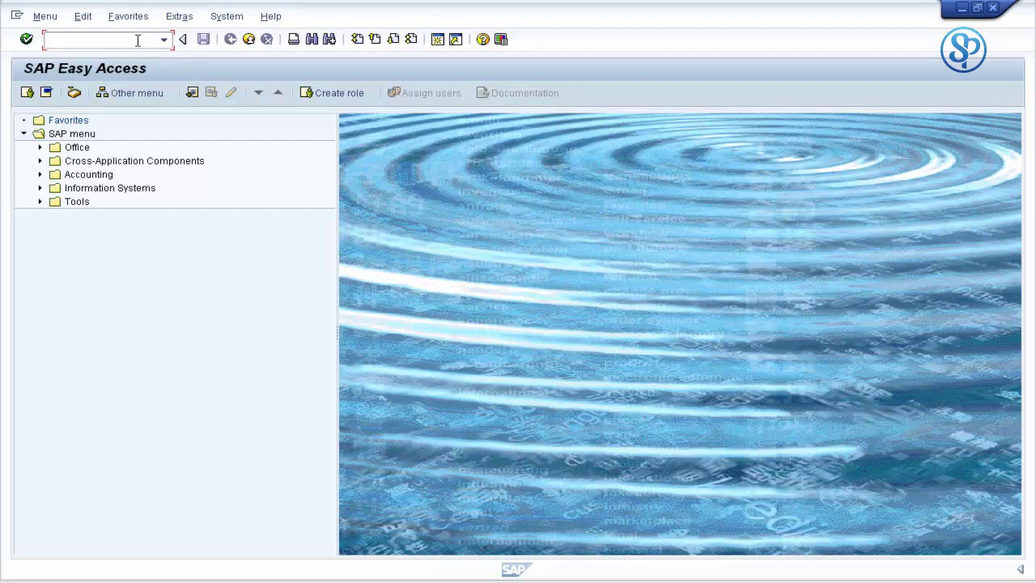
Step: Run the ldapmap transaction and switch the HDS_LDAP server details to change mode
text(ldapmap)
key(Return)
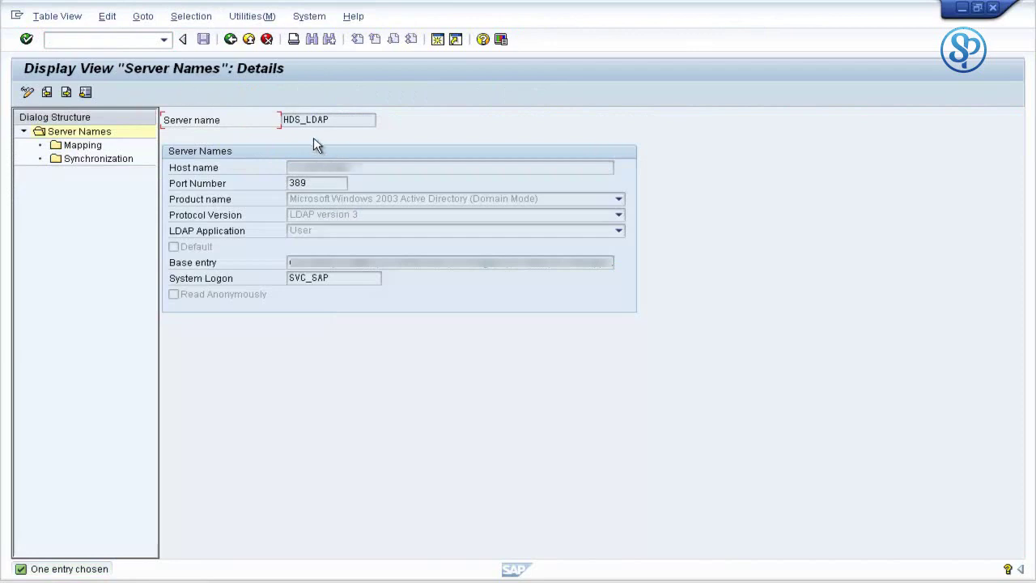
click(27, 94)
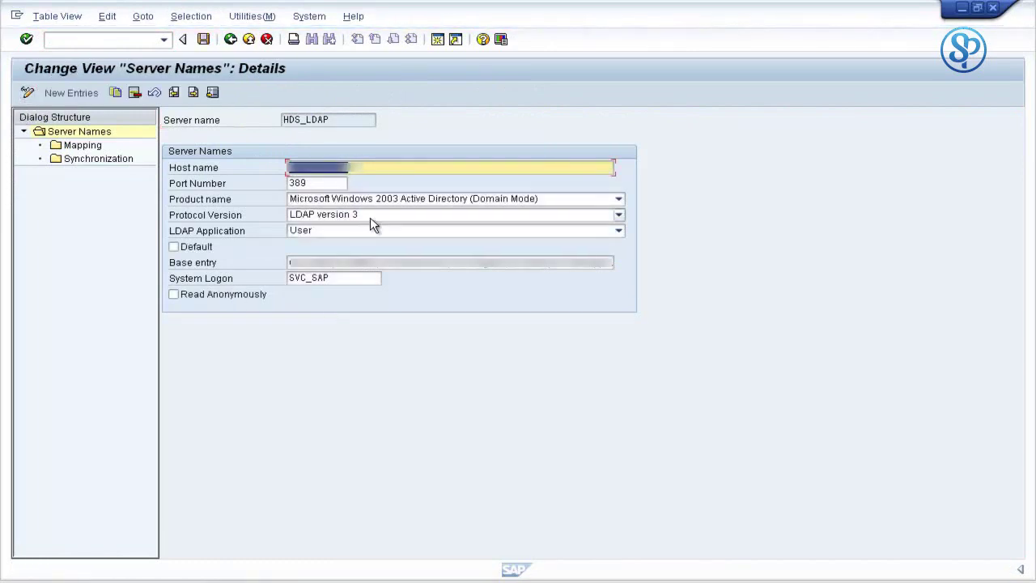
Step: Check the mapping overview of server HDS_LDAP, return to the server details and save them
double_click(96, 149)
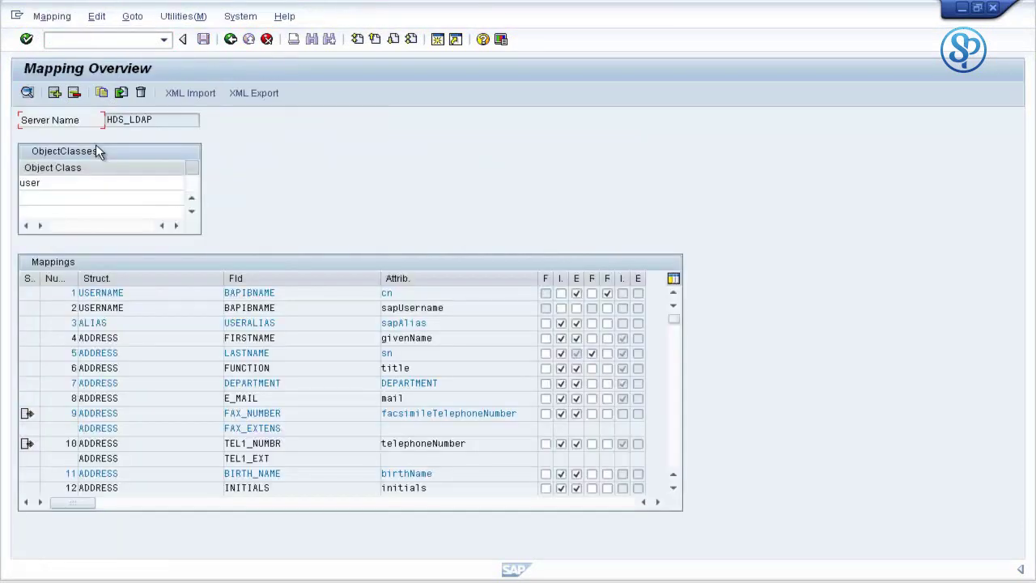
click(231, 38)
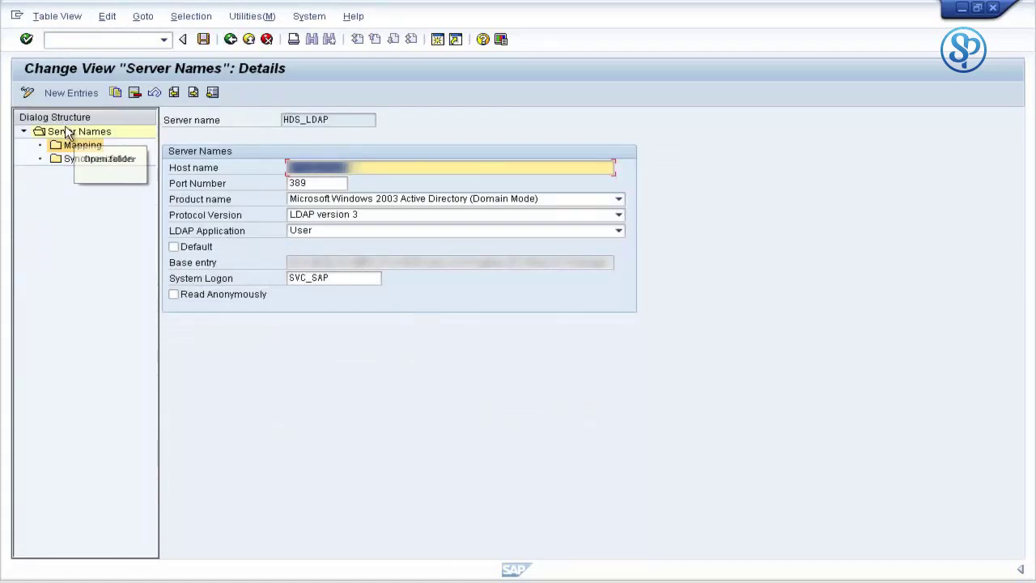
double_click(82, 149)
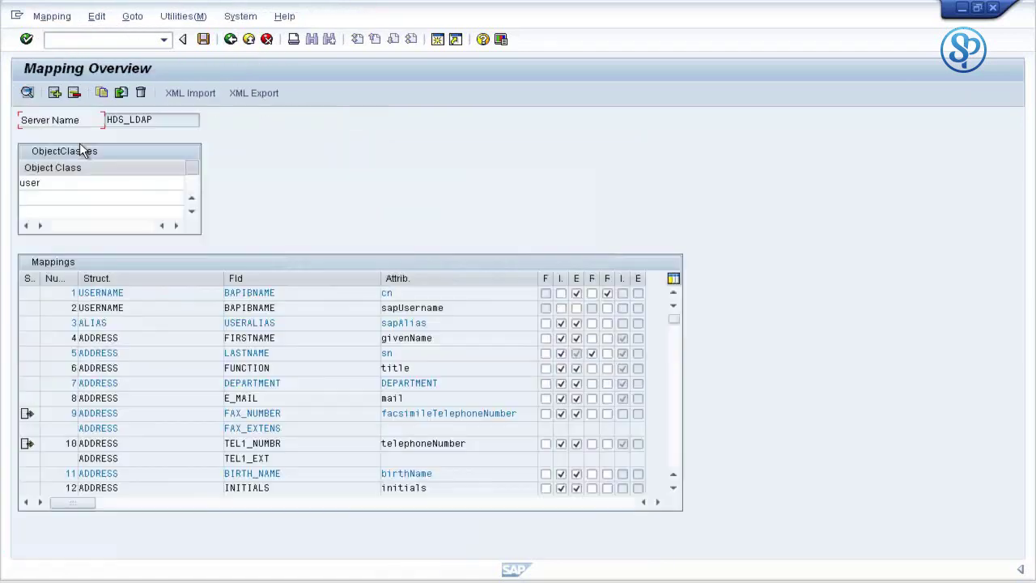
click(231, 42)
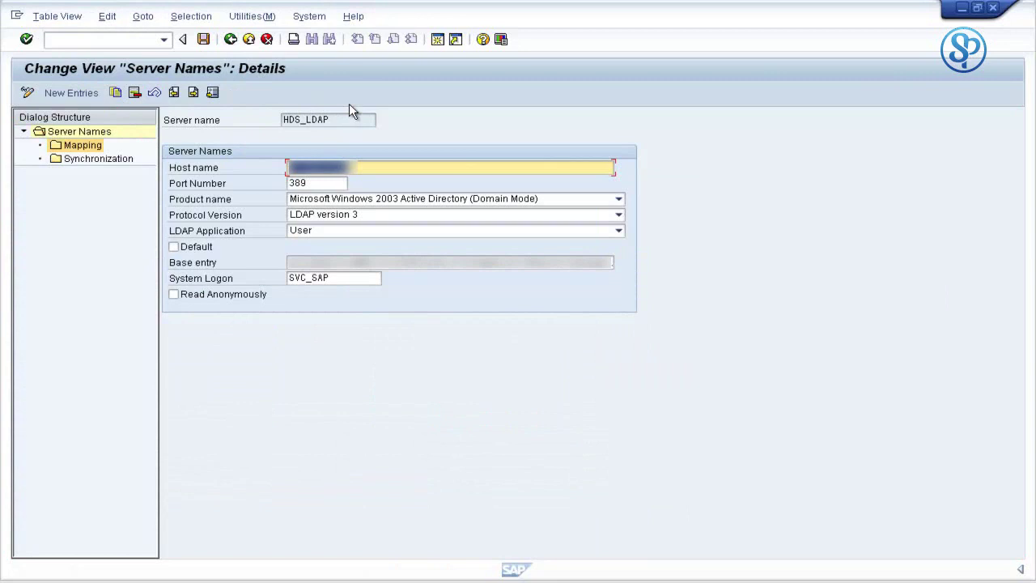
key(ctrl+s)
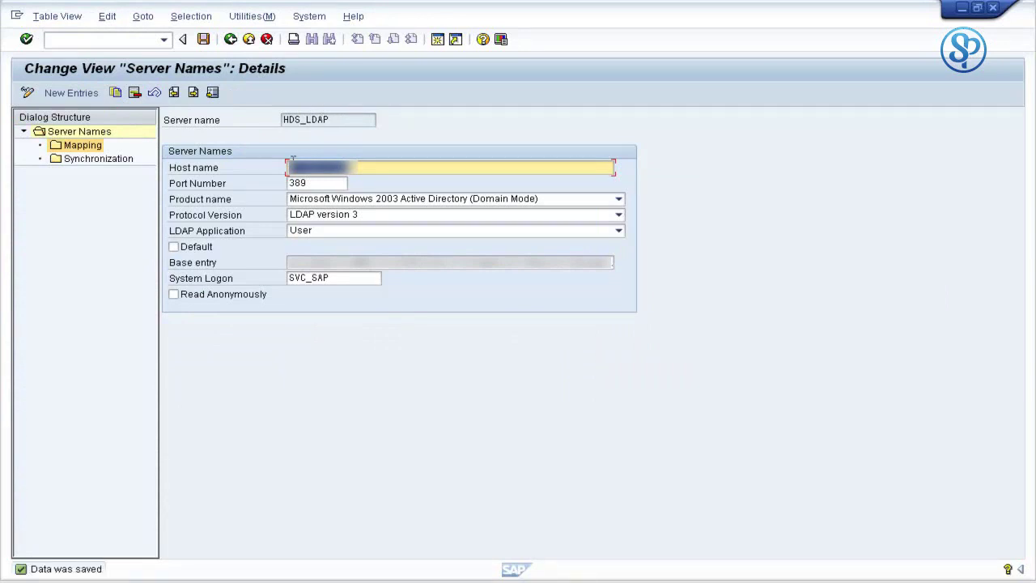
Step: Reopen the mapping of server HDS_LDAP and replace it with the proposal
double_click(82, 145)
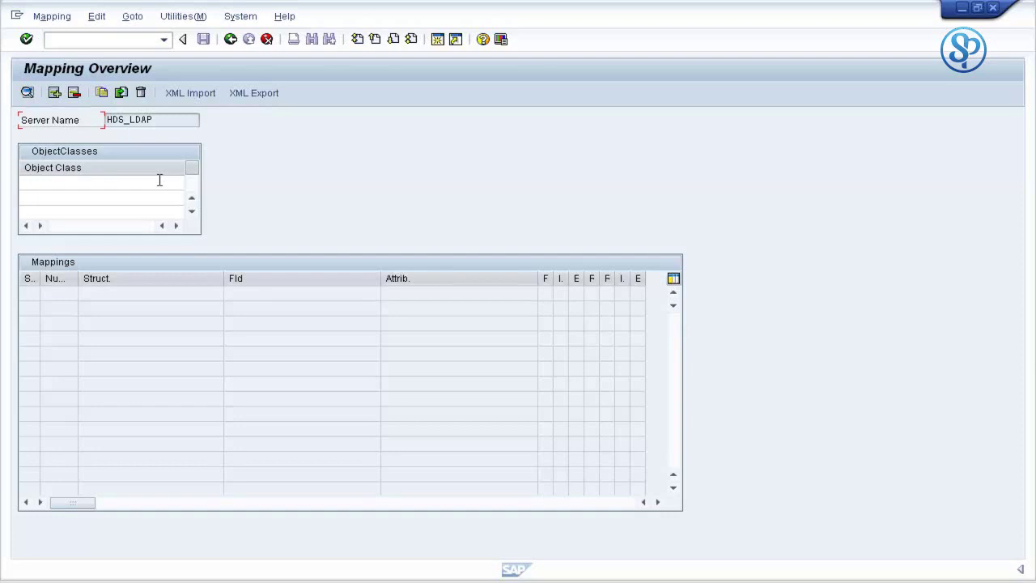
click(122, 94)
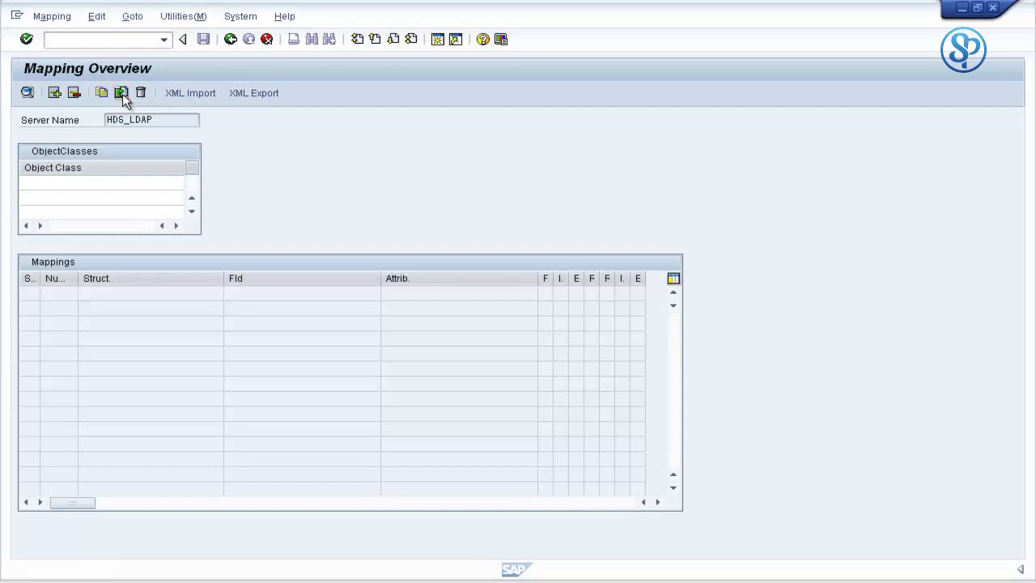
click(121, 94)
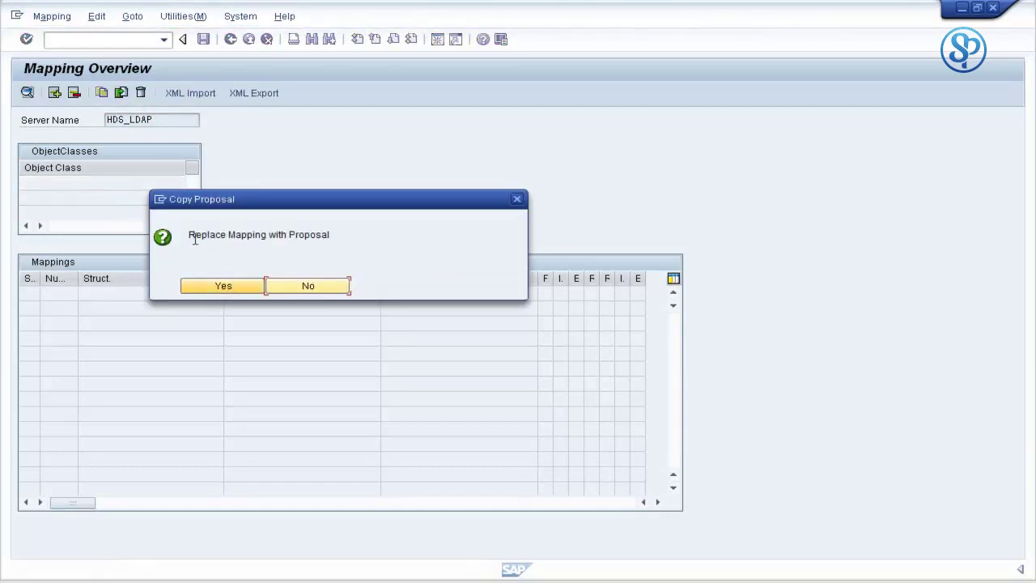
drag(189, 235, 352, 239)
click(224, 289)
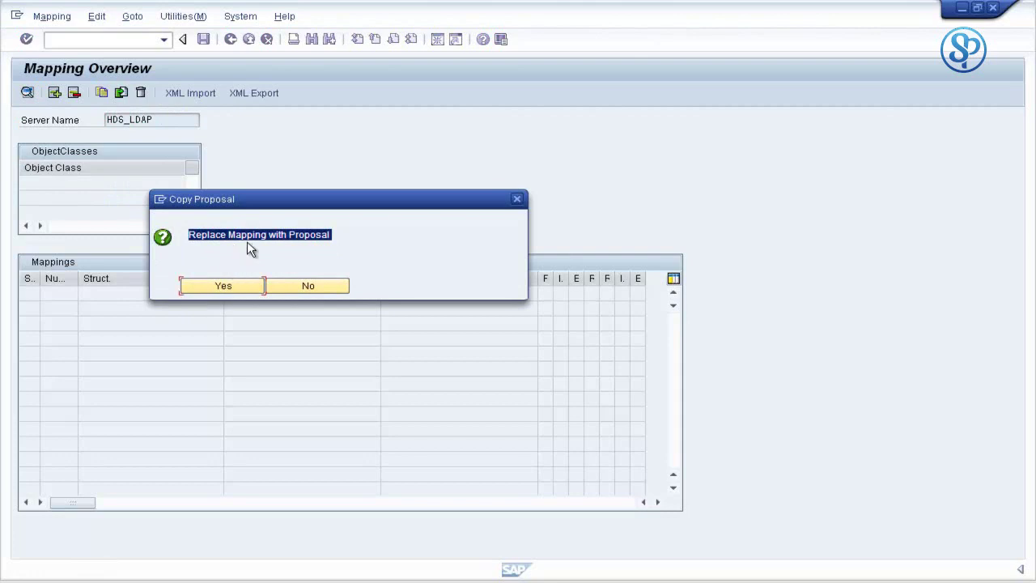
click(223, 287)
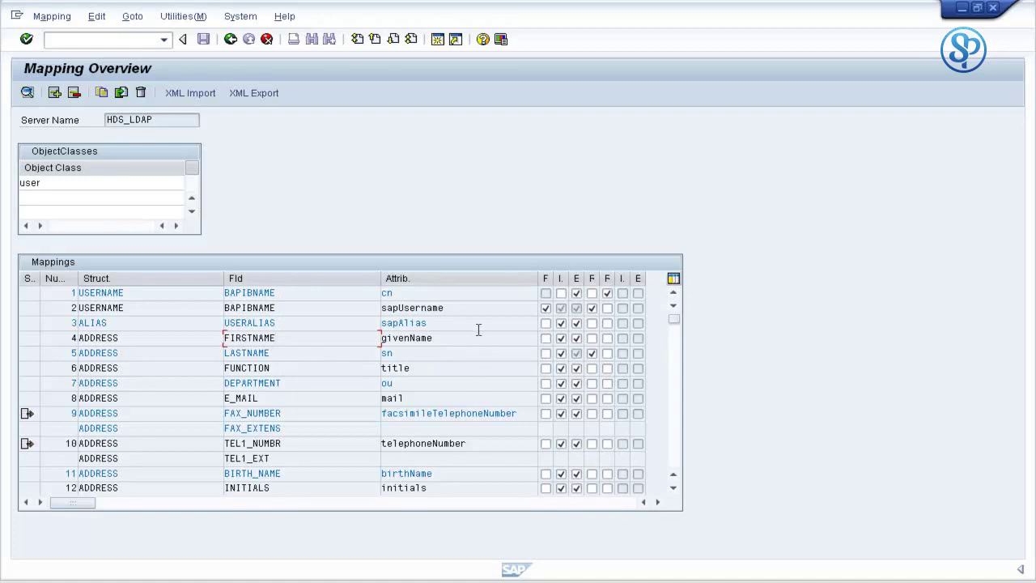
Step: Look through the proposed mappings between SAP fields and directory attributes for the user object class
click(435, 295)
click(672, 458)
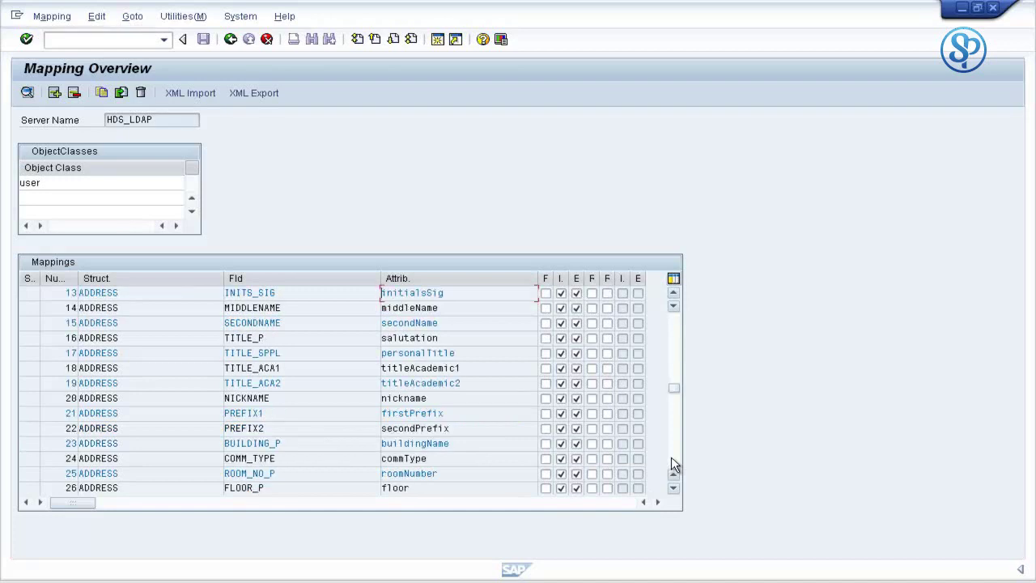
click(671, 456)
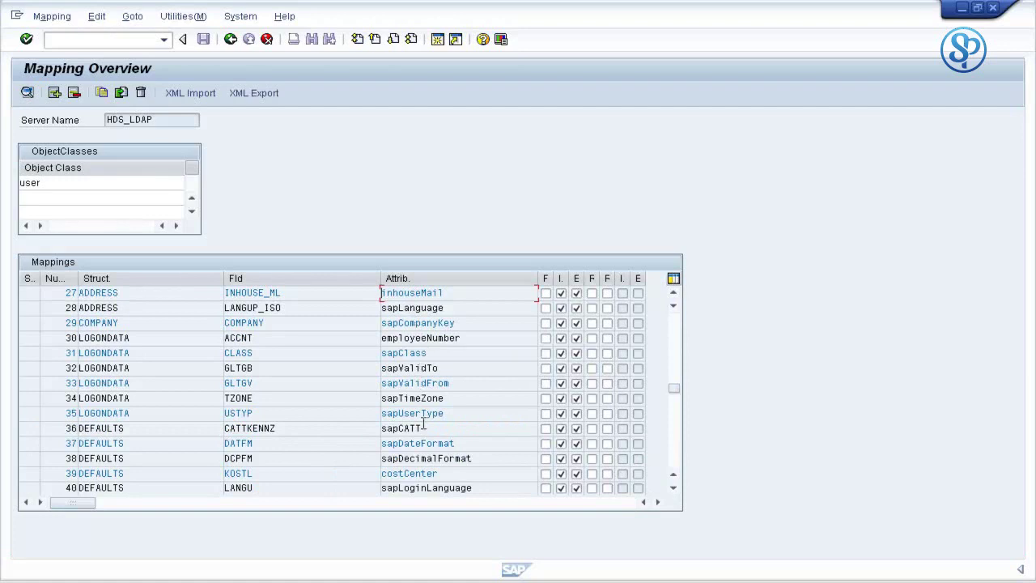
click(436, 474)
drag(400, 413, 383, 413)
click(675, 340)
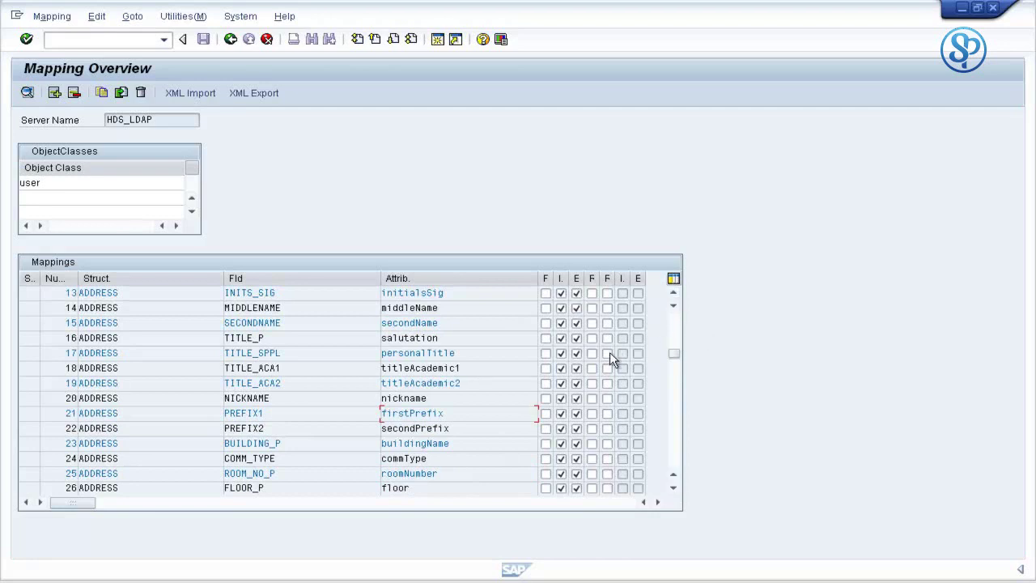
click(679, 326)
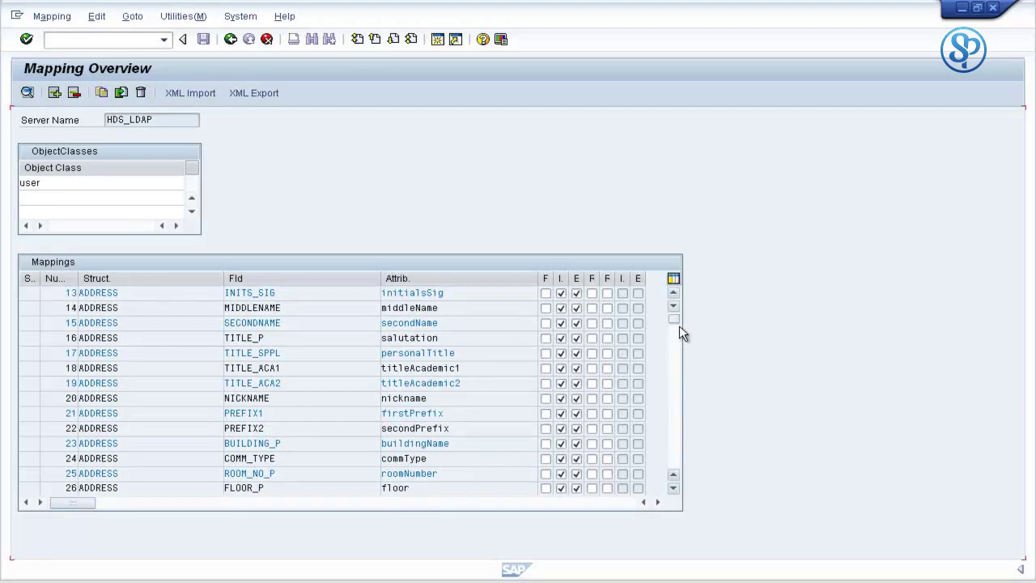
drag(438, 366, 383, 398)
Step: Examine the directory attributes assigned to the FIRSTNAME and FUNCTION fields
click(454, 340)
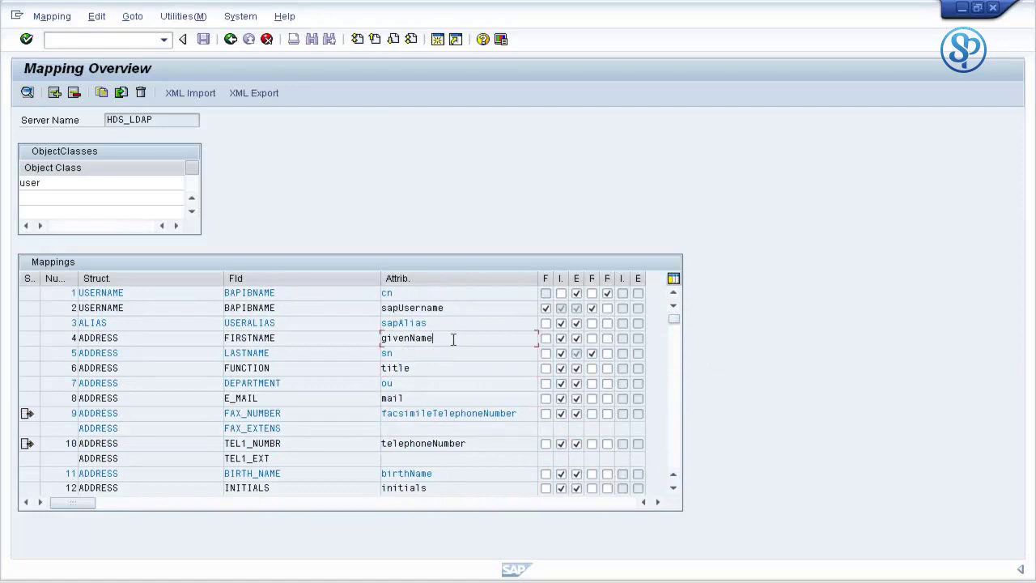
drag(453, 340, 376, 340)
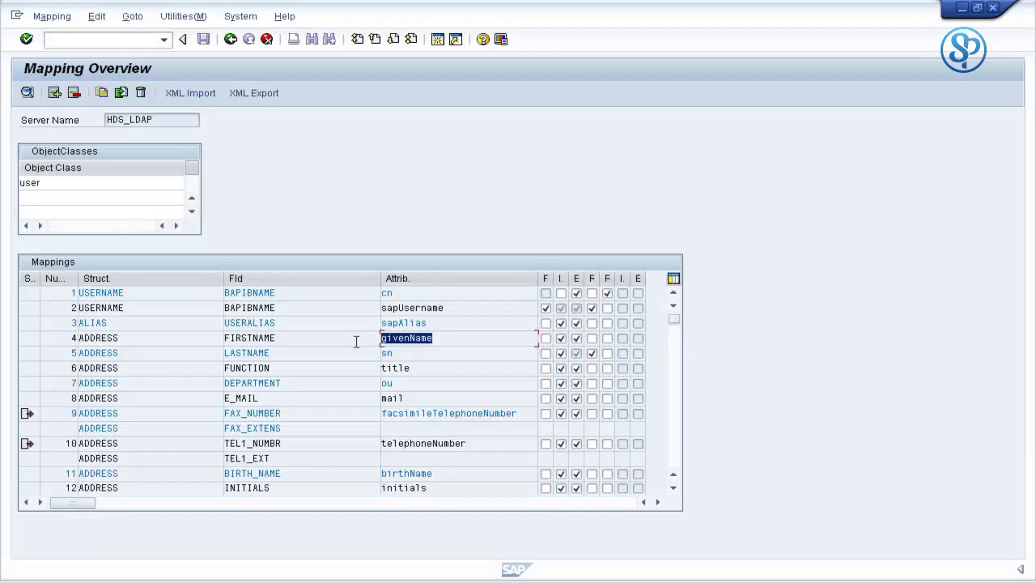
click(430, 369)
drag(430, 368, 301, 379)
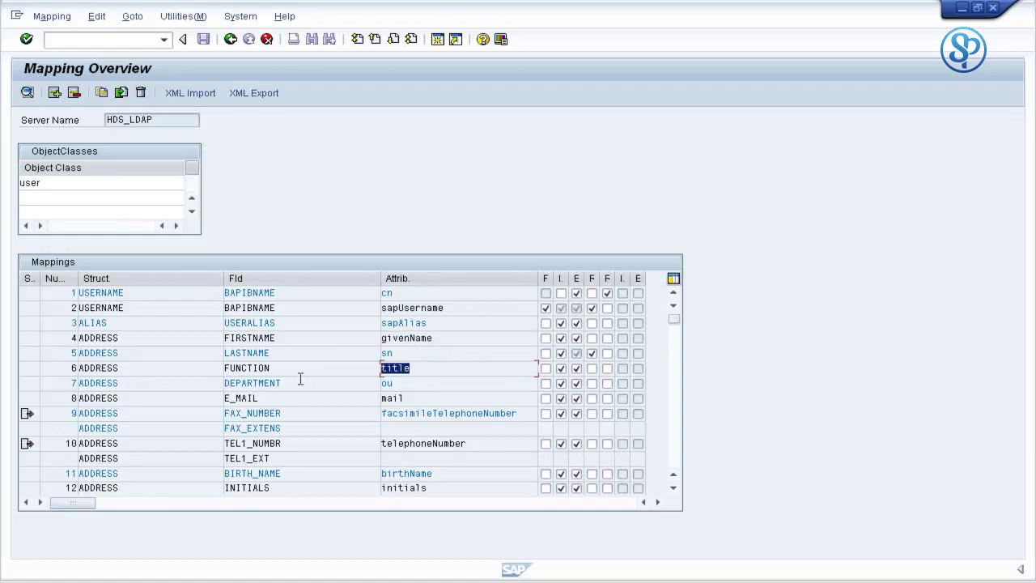
click(413, 369)
drag(413, 368, 382, 365)
drag(354, 365, 224, 365)
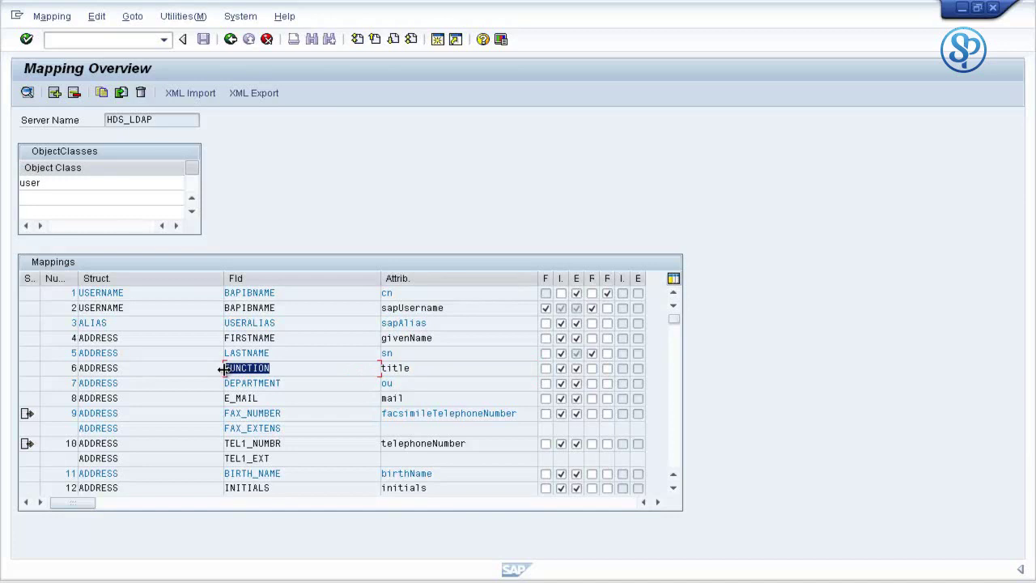
Step: Examine the directory attributes assigned to the DEPARTMENT and E_MAIL fields
click(396, 387)
drag(397, 387, 381, 386)
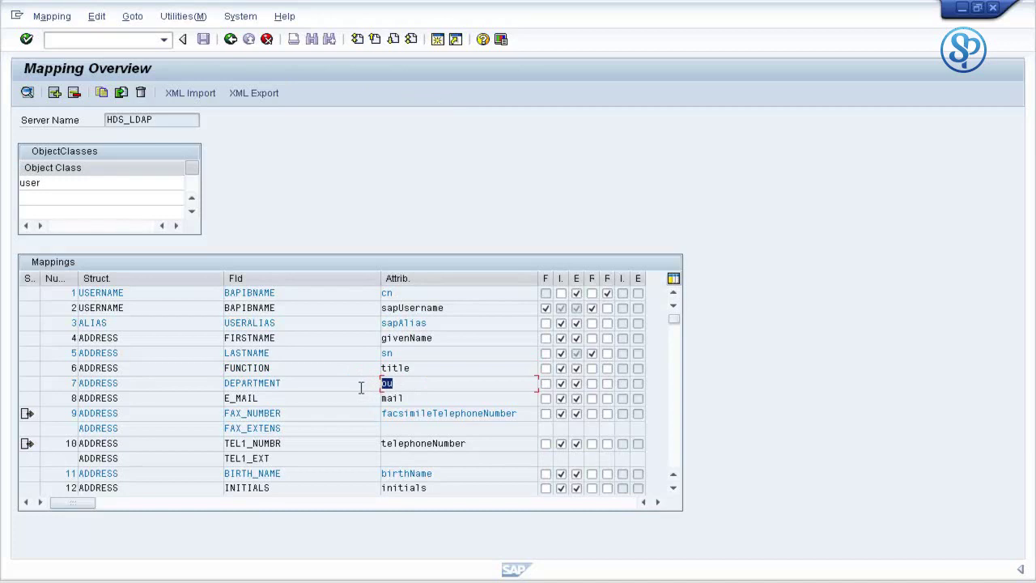
click(399, 385)
drag(394, 386, 380, 385)
drag(343, 385, 225, 373)
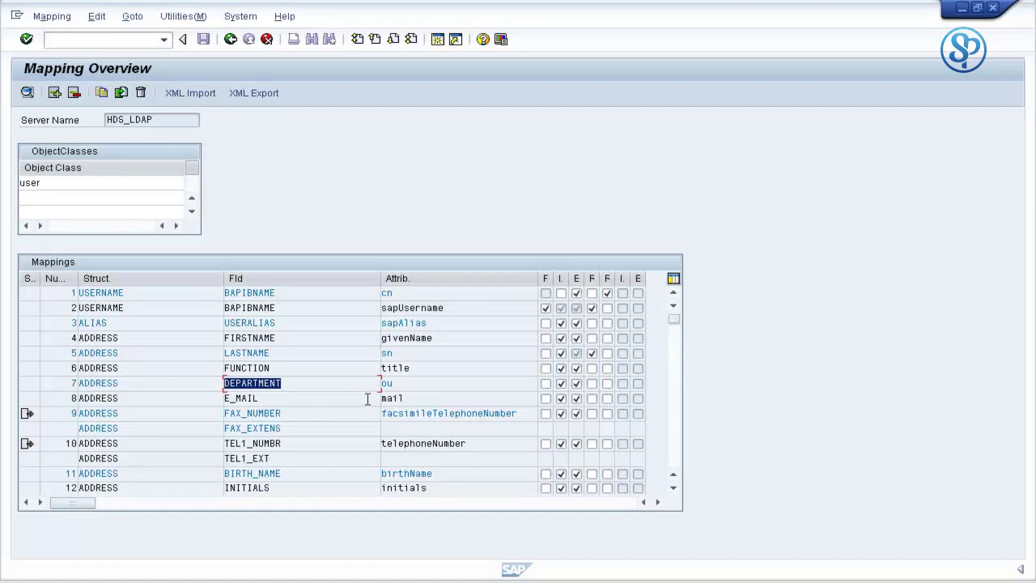
click(403, 399)
drag(404, 398, 370, 399)
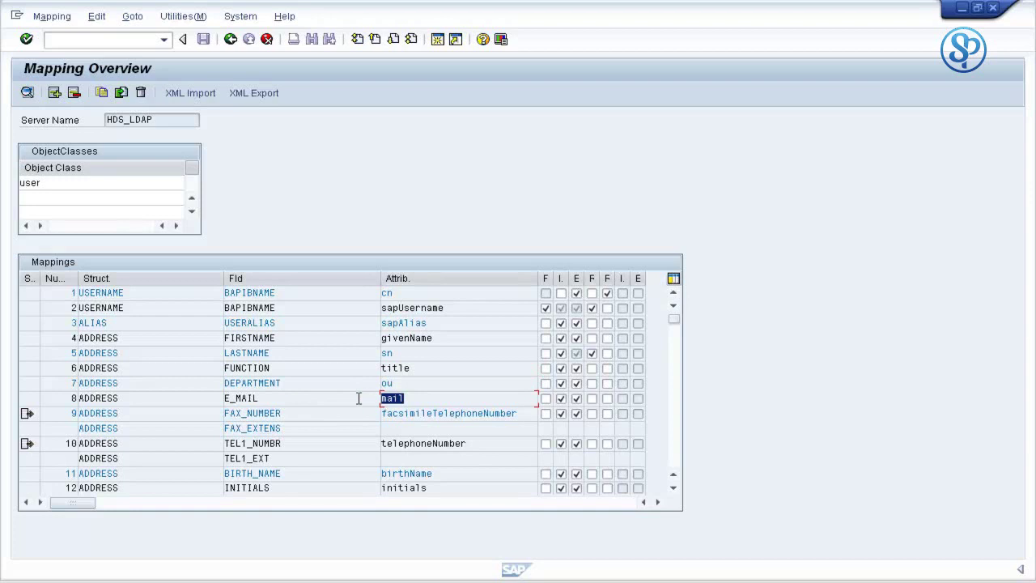
drag(345, 398, 209, 390)
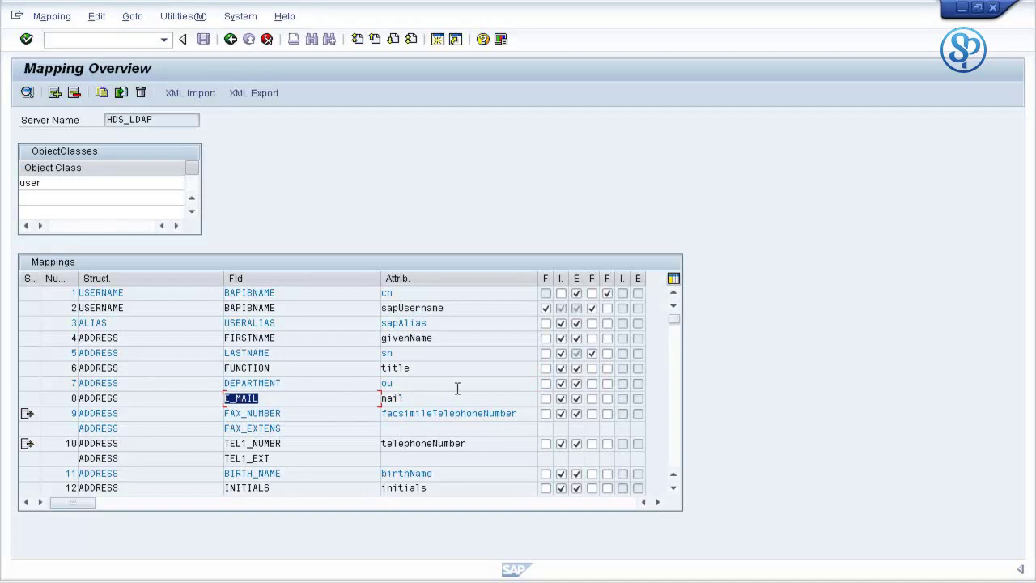
Step: View the mapping details of the E_MAIL field and return to the mapping overview
click(394, 398)
double_click(394, 398)
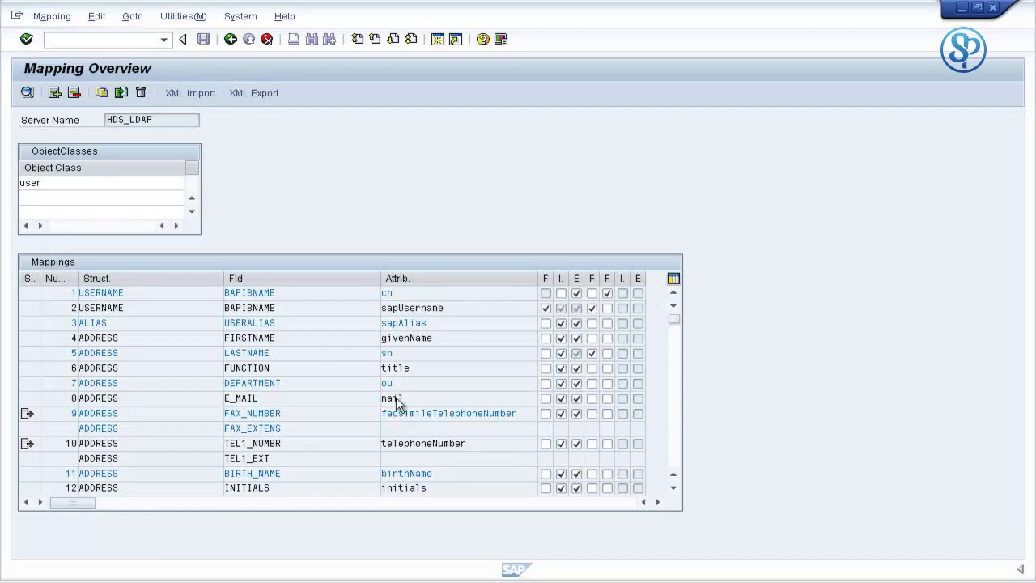
double_click(566, 214)
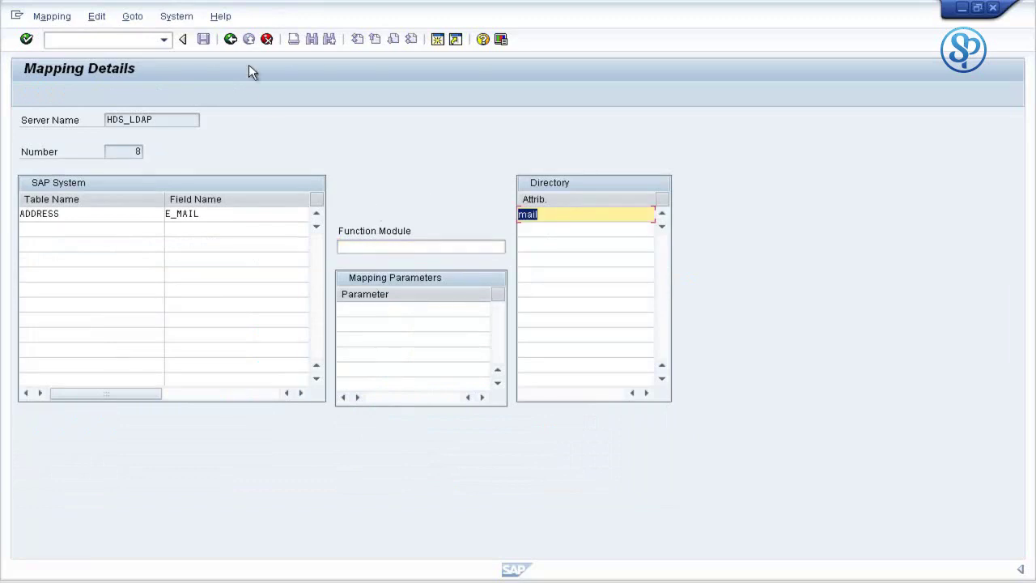
click(231, 39)
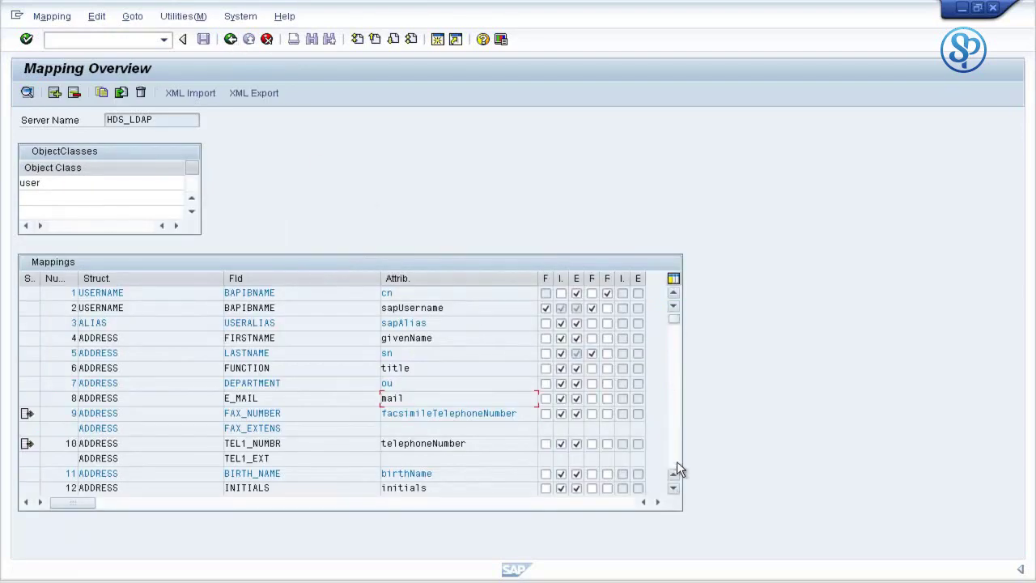
Step: Compare the two BAPIBNAME mappings that use the sapUsername and sAMAccountName attributes
click(497, 384)
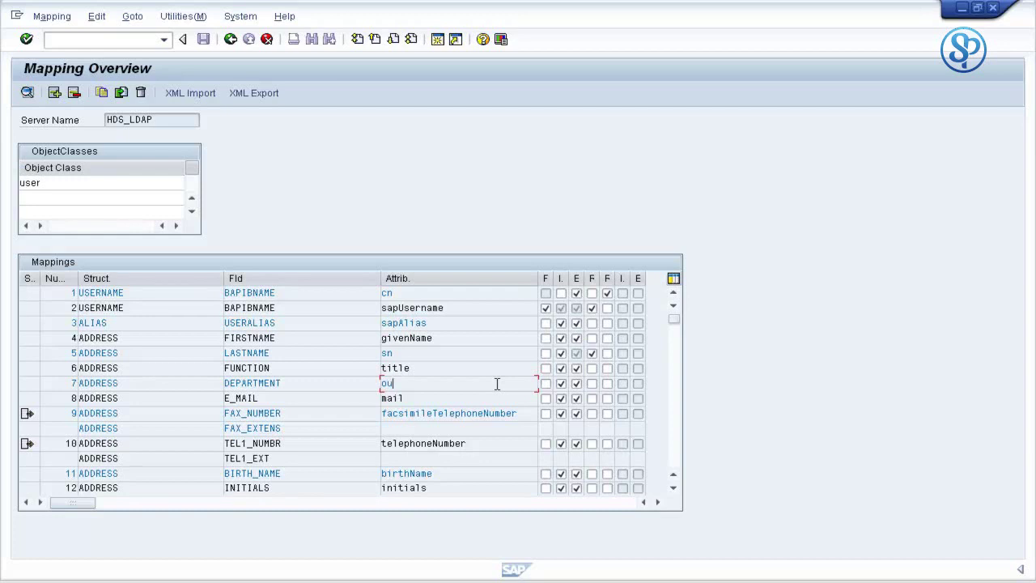
drag(456, 308, 342, 303)
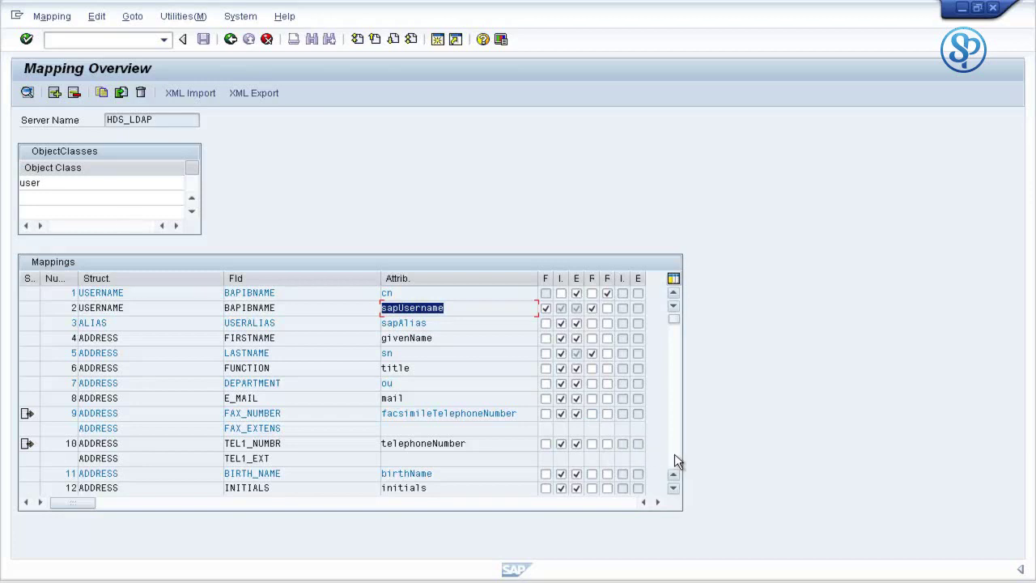
scroll(674, 454, down, 4)
scroll(675, 454, down, 9)
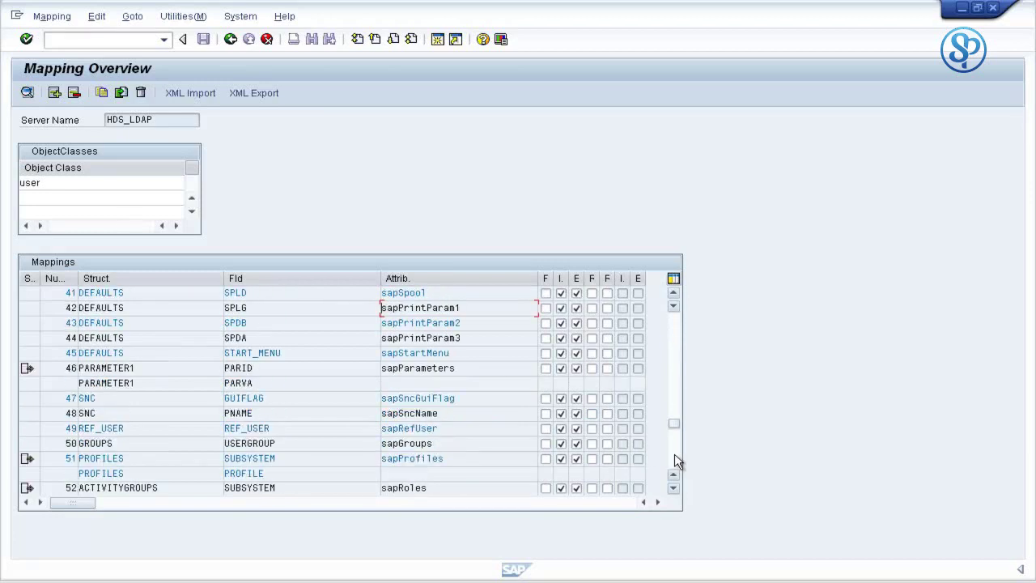
scroll(674, 454, down, 4)
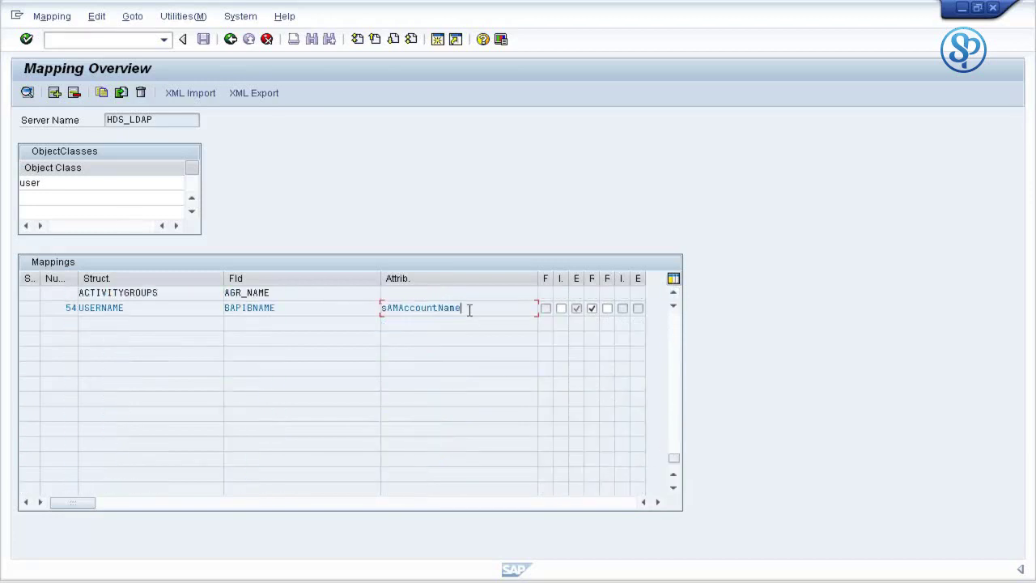
drag(469, 310, 366, 306)
click(673, 292)
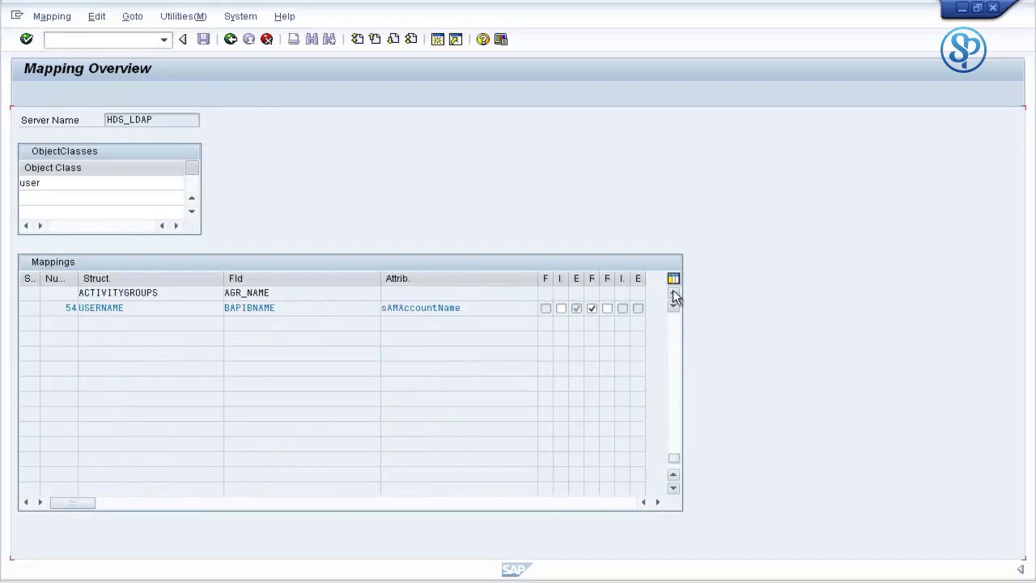
click(673, 291)
click(673, 290)
click(673, 291)
drag(472, 372, 382, 368)
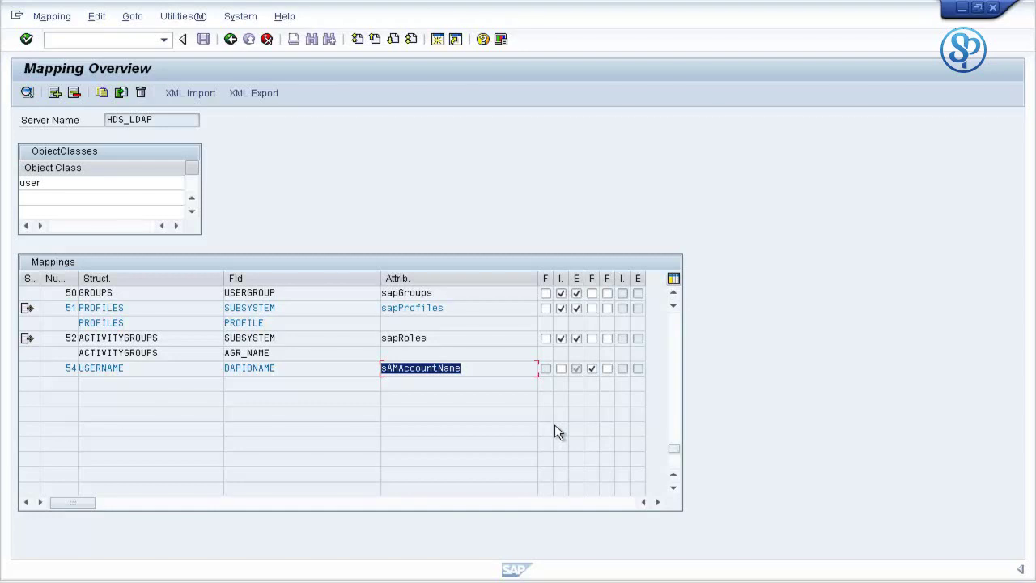
Step: Clear the Filter, Import and post-Export F flags on the BAPIBNAME mapping to sapUsername
click(678, 327)
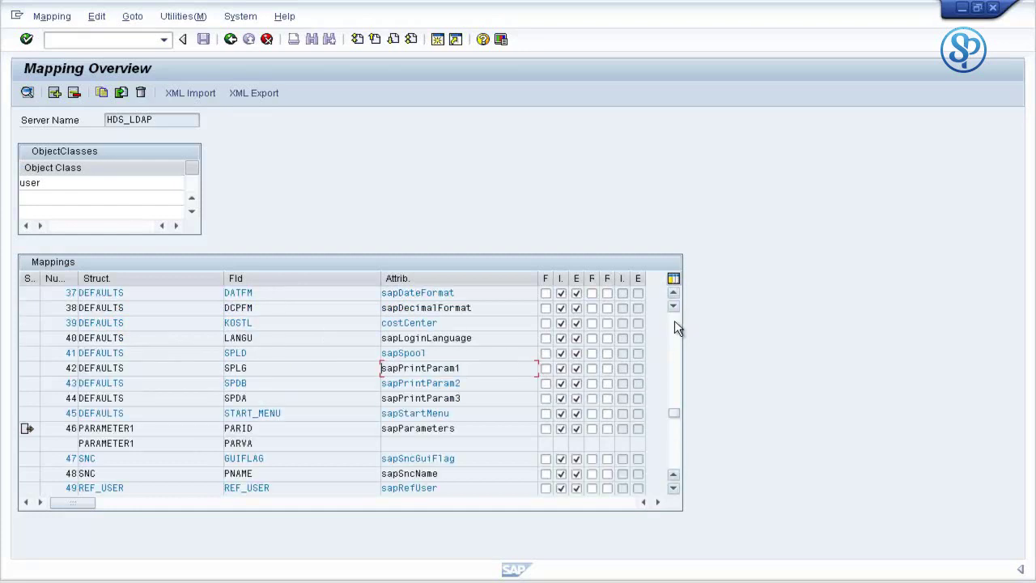
click(678, 327)
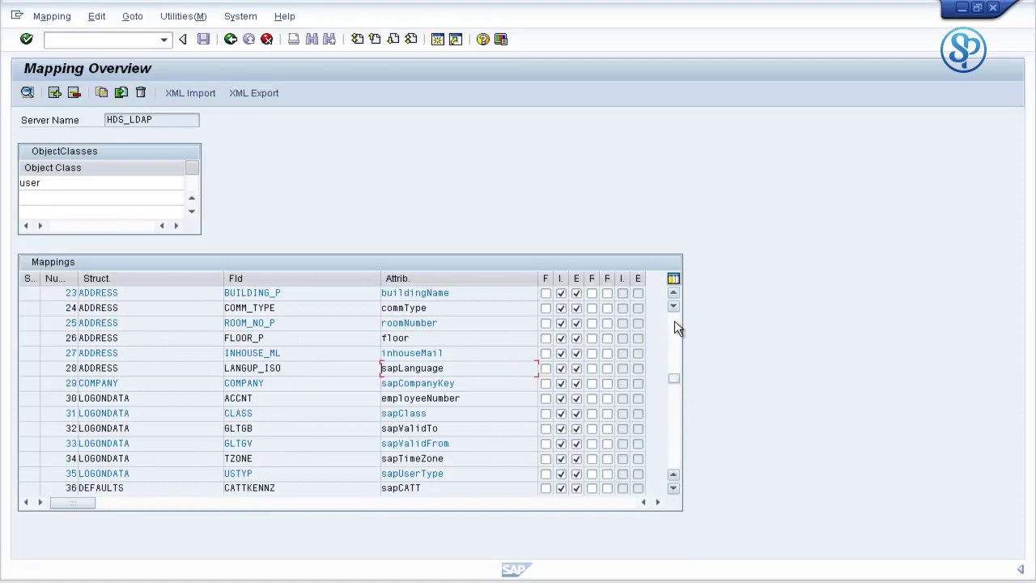
click(677, 327)
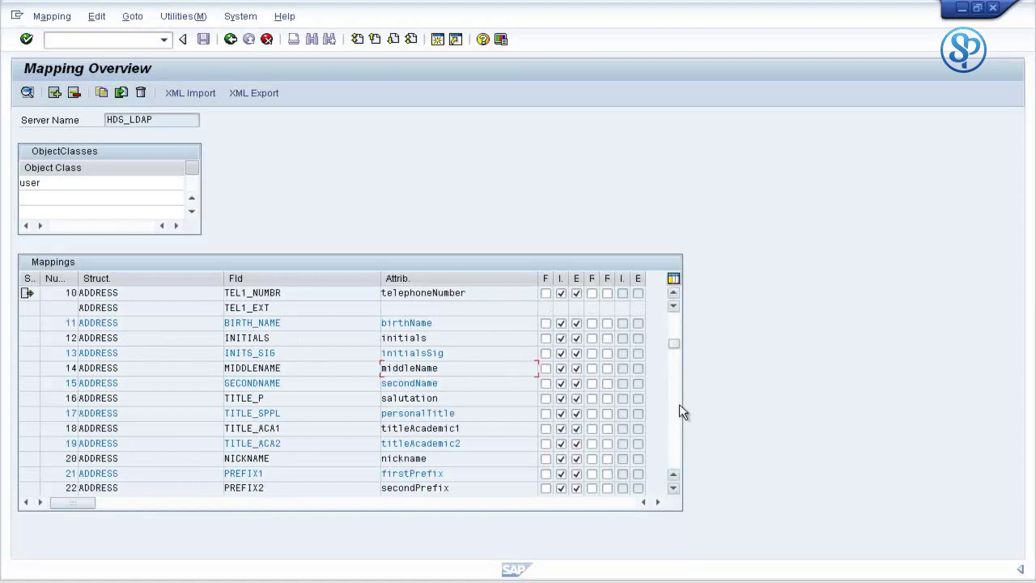
click(677, 320)
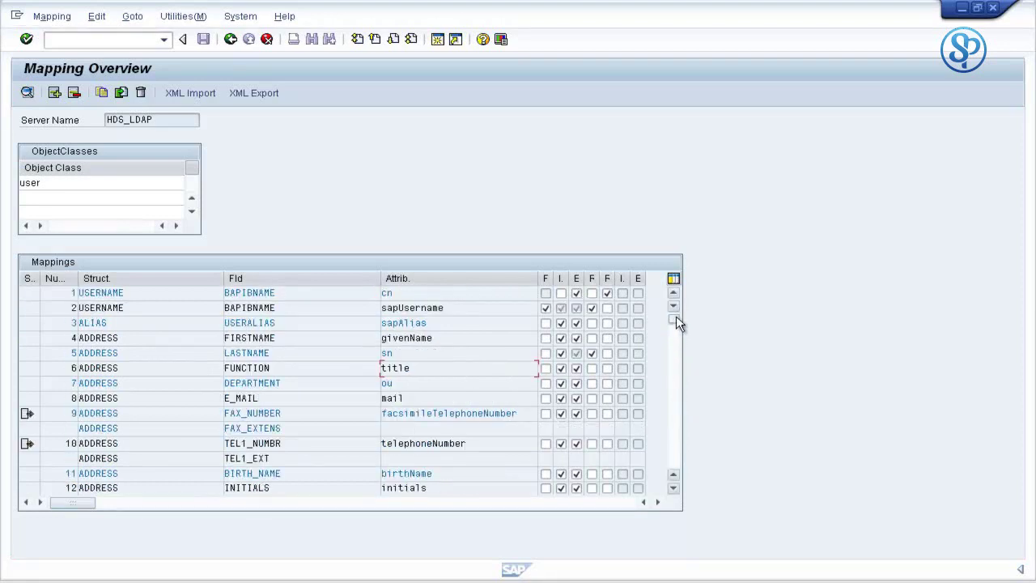
click(545, 308)
click(592, 308)
click(562, 309)
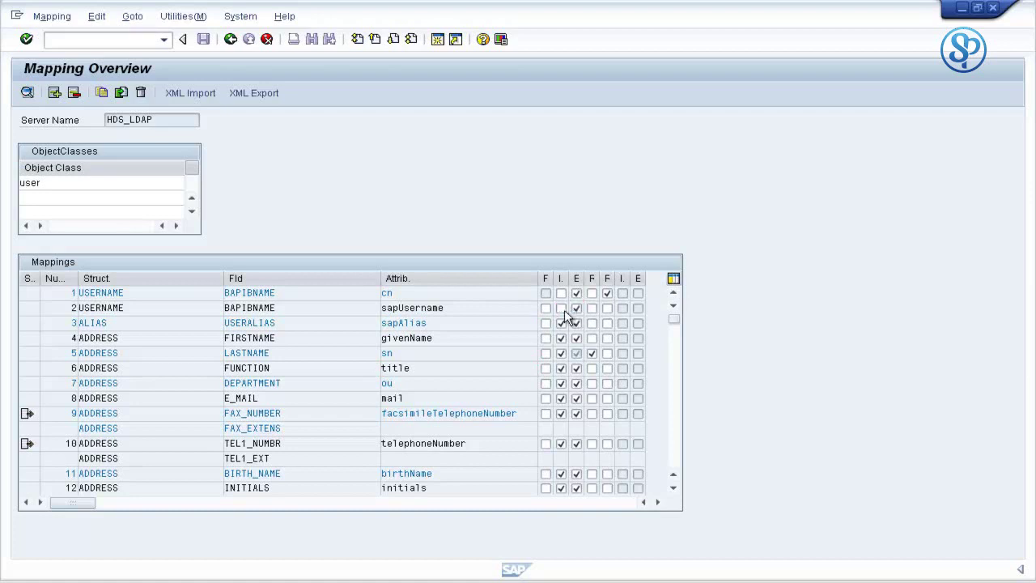
Step: Enable the Import and Filter flags on the BAPIBNAME mapping to sAMAccountName
click(675, 471)
click(676, 471)
click(675, 471)
click(676, 472)
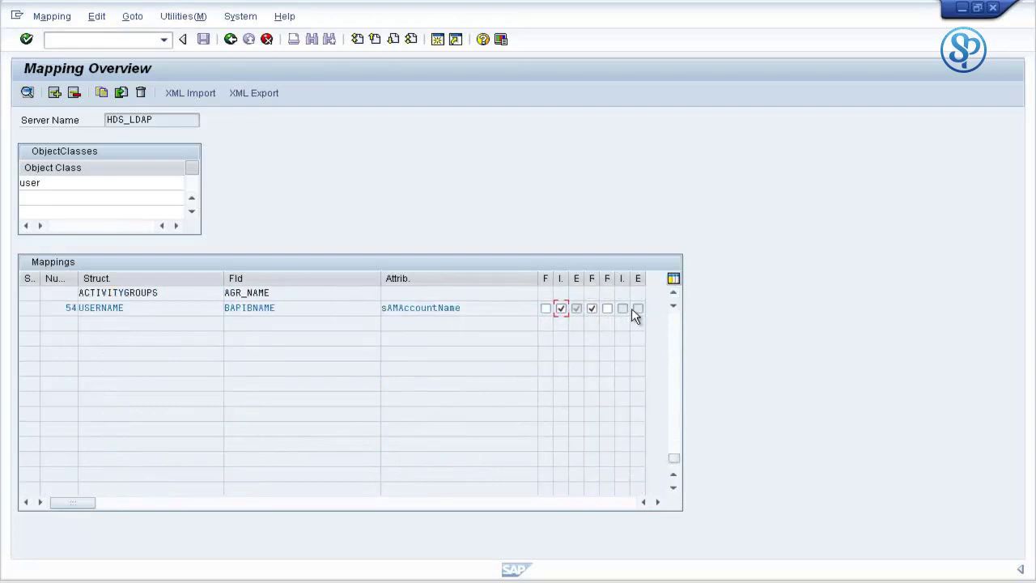
click(546, 310)
Step: Widen the Filter and Import columns of the mappings table slightly
click(673, 293)
click(674, 293)
click(673, 294)
click(674, 294)
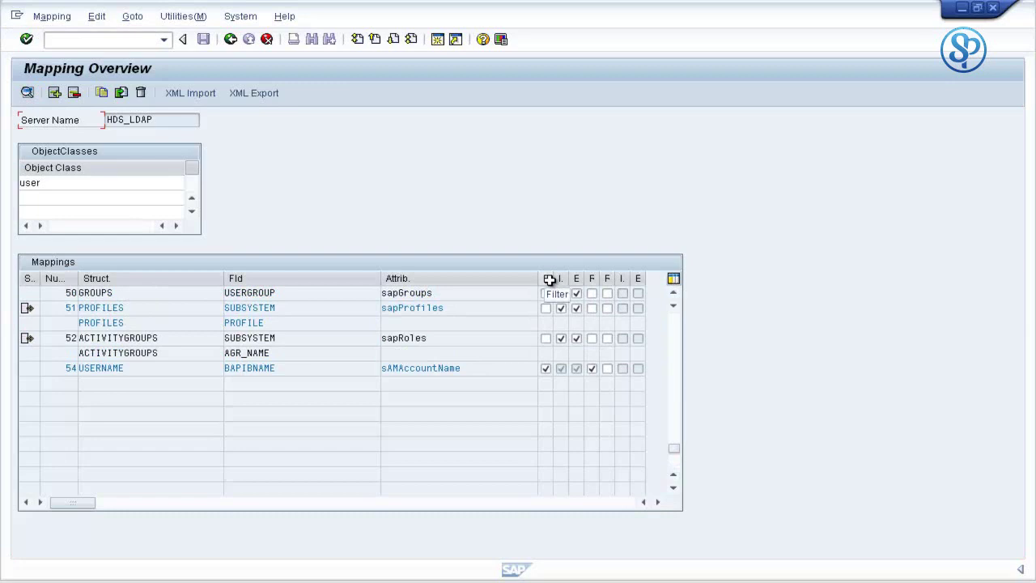
drag(551, 279, 581, 279)
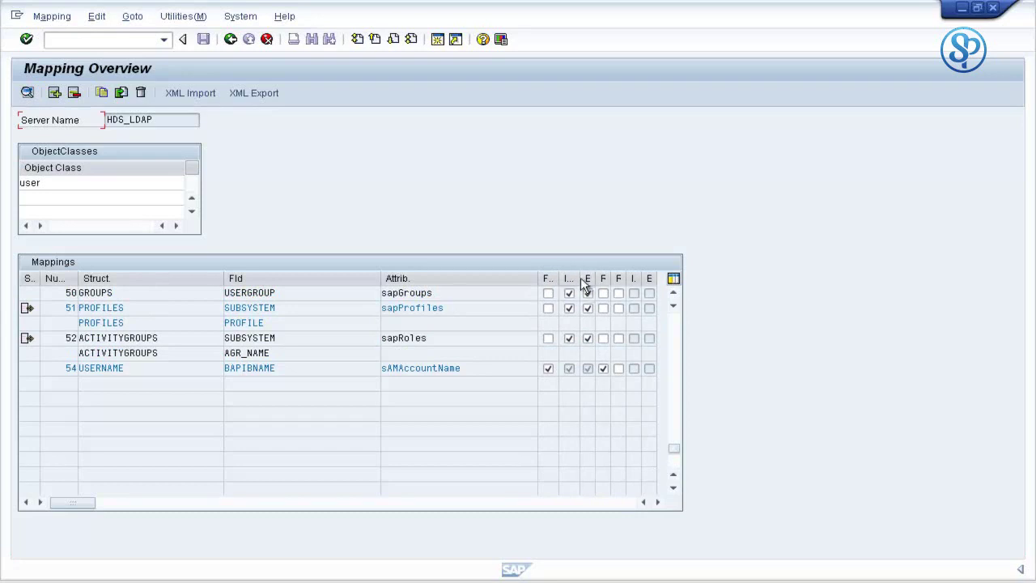
drag(581, 278, 582, 278)
Step: Review the structure, attribute and flags of the sapUsername and sAMAccountName mappings for field BAPIBNAME
scroll(678, 325, up, 4)
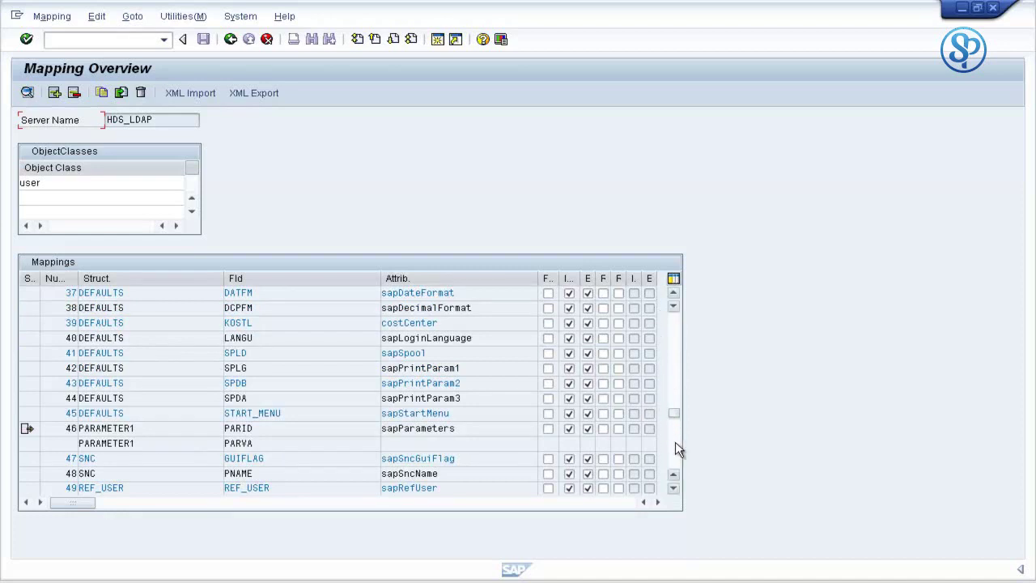
scroll(674, 448, down, 4)
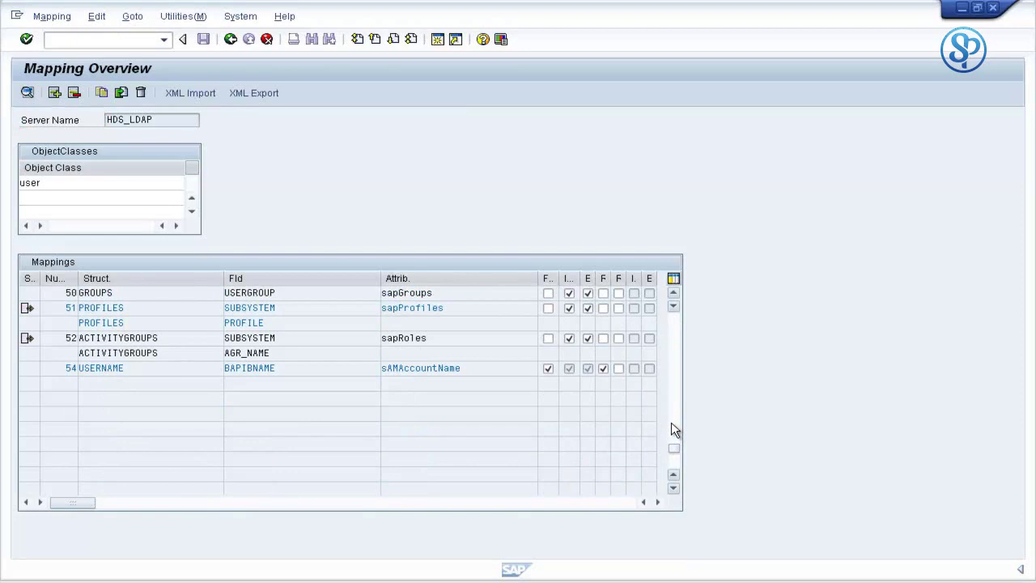
scroll(672, 422, up, 4)
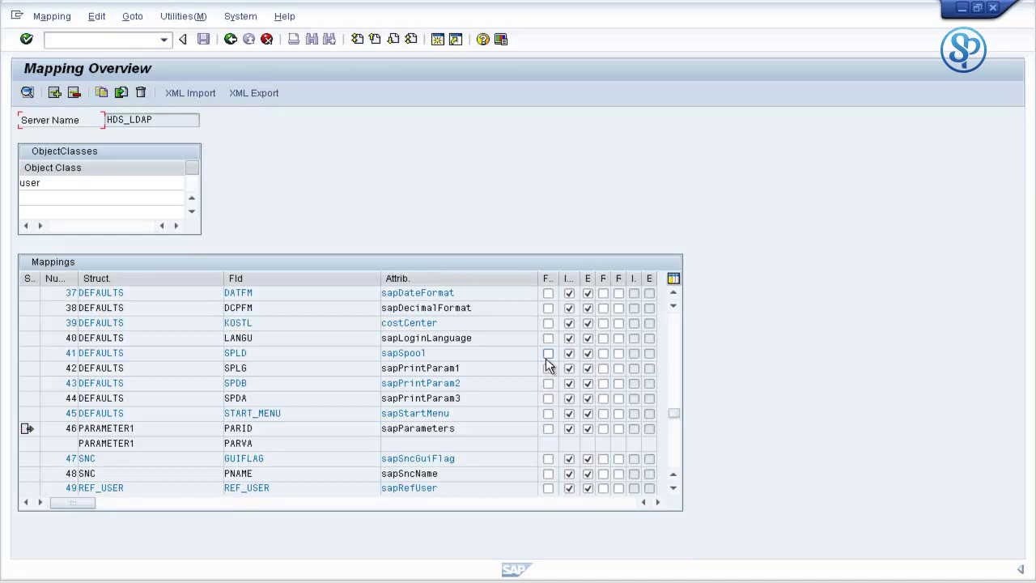
click(675, 338)
click(675, 337)
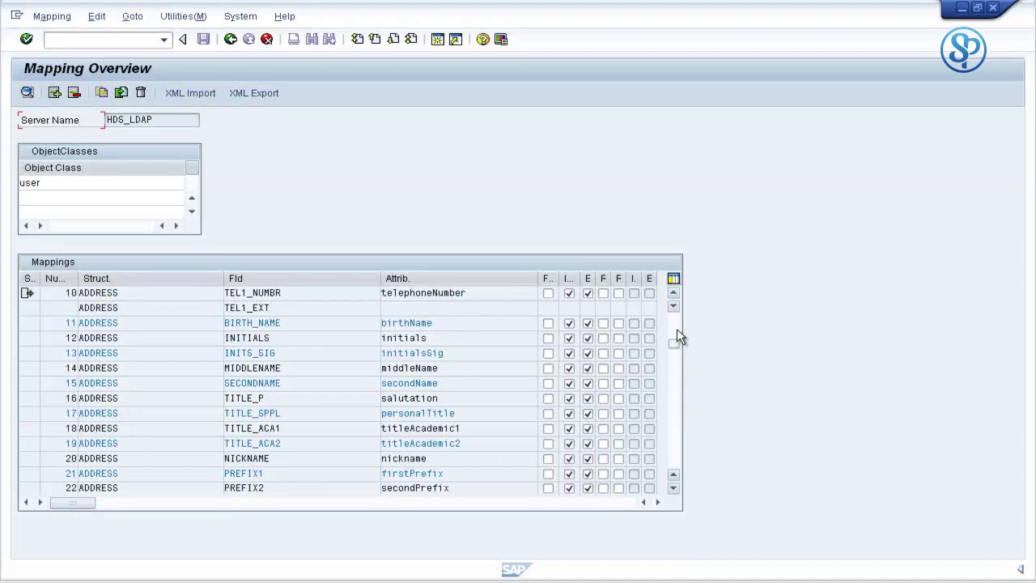
click(677, 338)
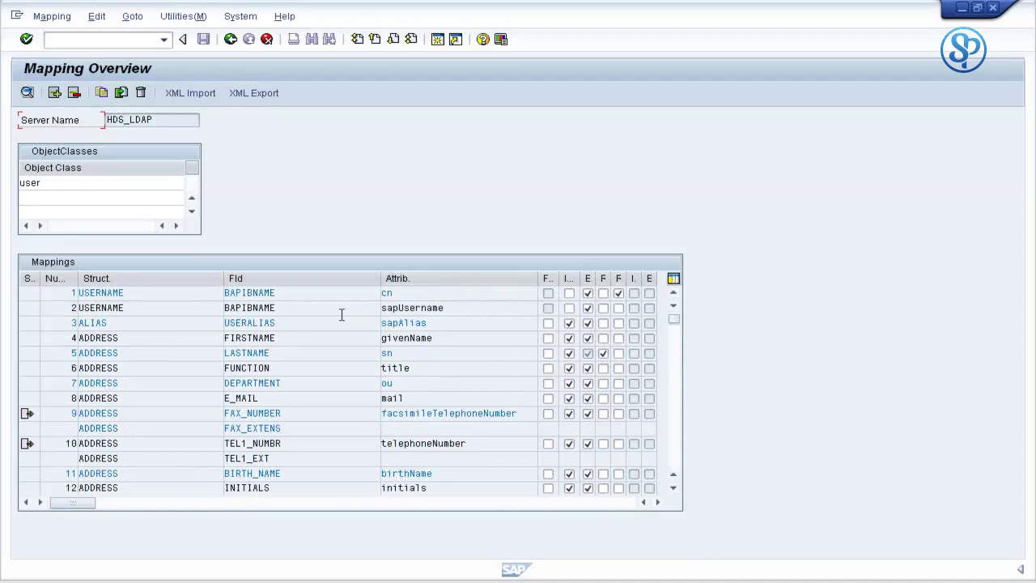
drag(329, 310, 236, 310)
drag(135, 309, 68, 311)
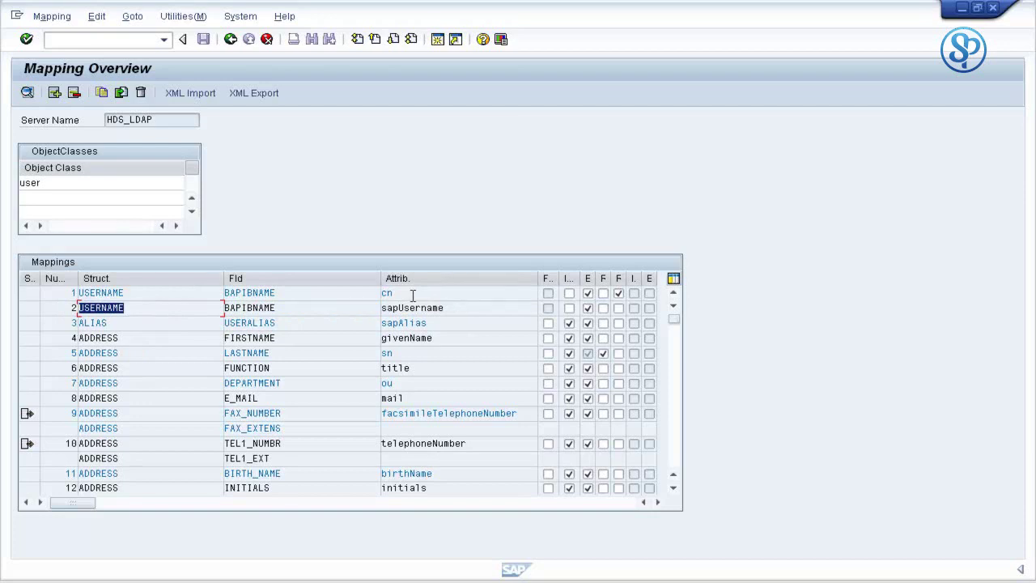
drag(451, 311, 421, 309)
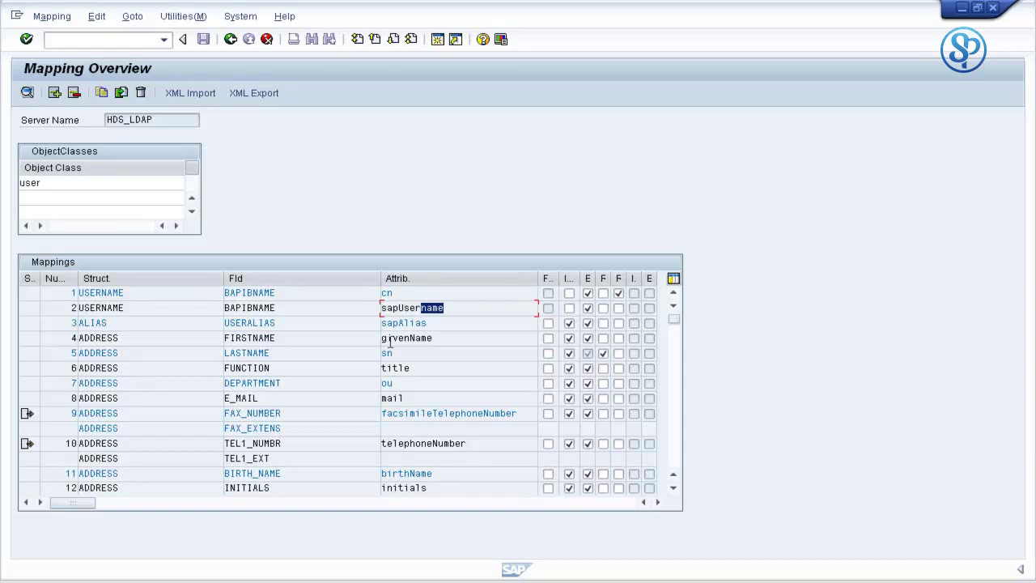
click(673, 446)
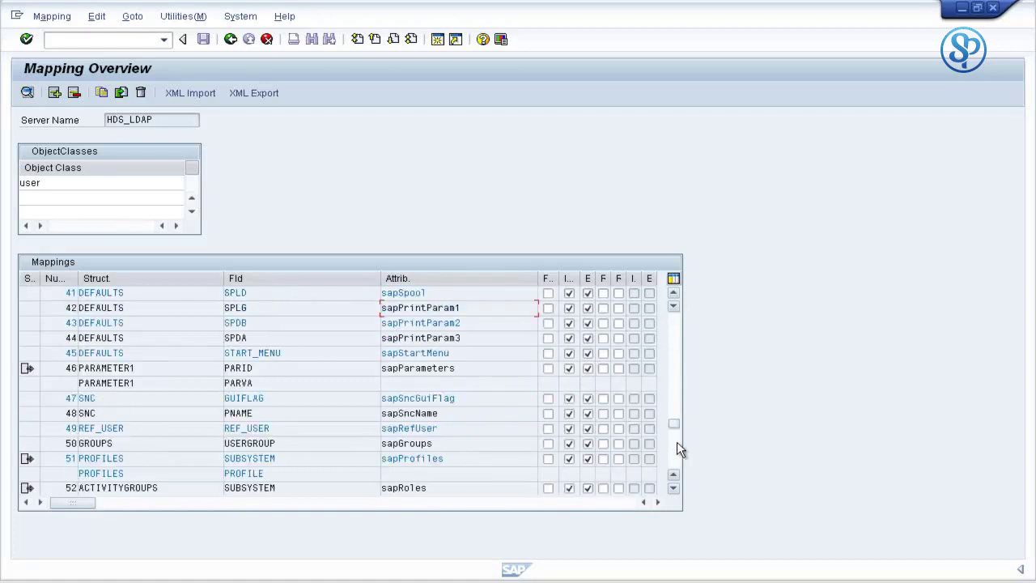
click(673, 455)
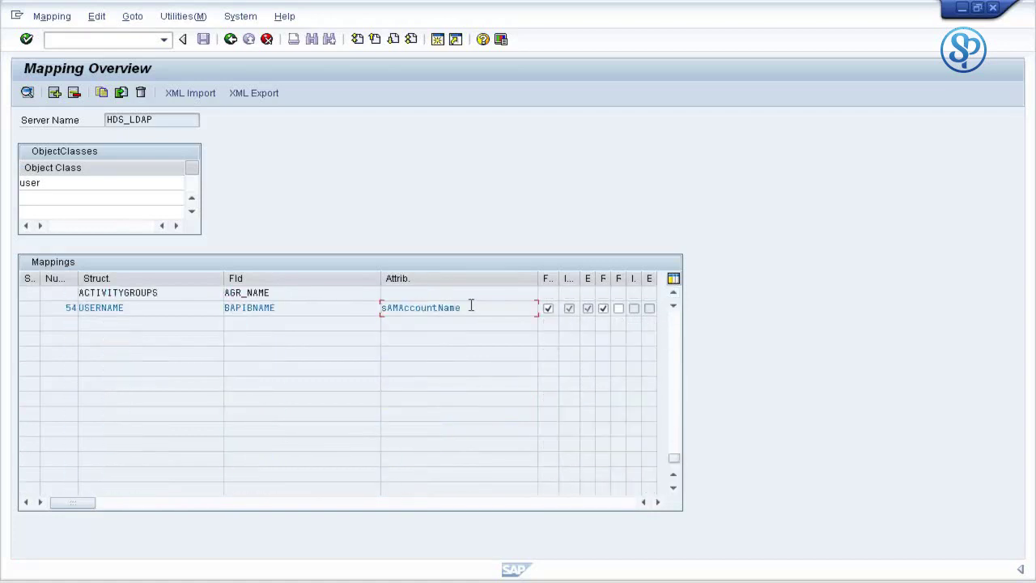
drag(468, 307, 346, 302)
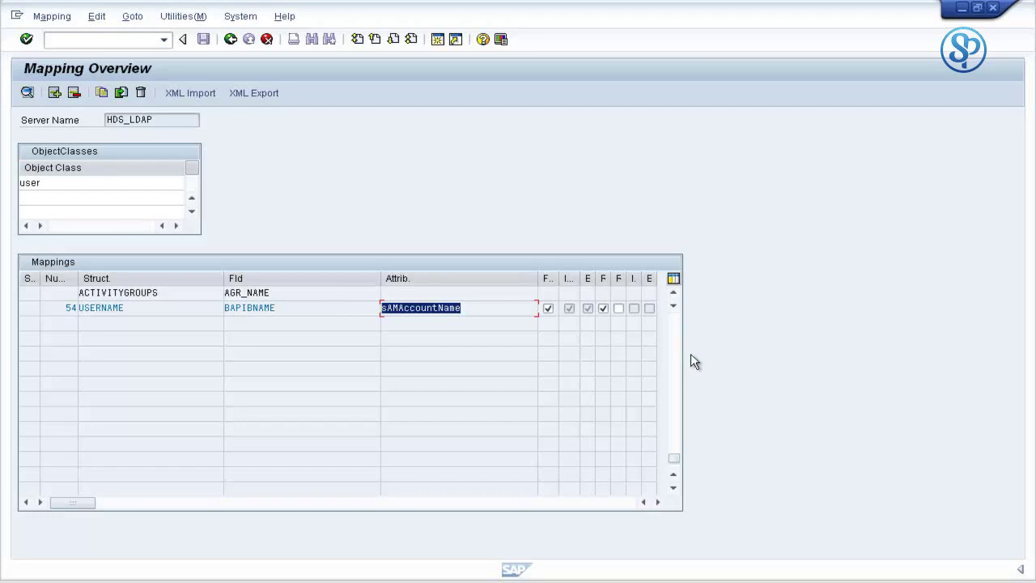
Step: Enable the Filter flag on the sapUsername mapping and try to leave the mapping overview
click(676, 320)
click(677, 320)
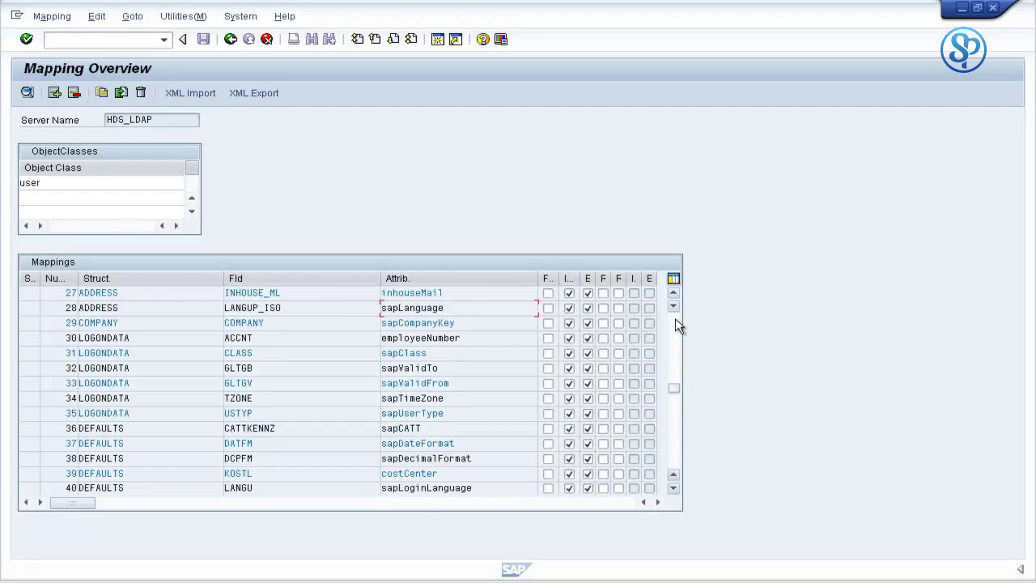
click(676, 320)
click(676, 320)
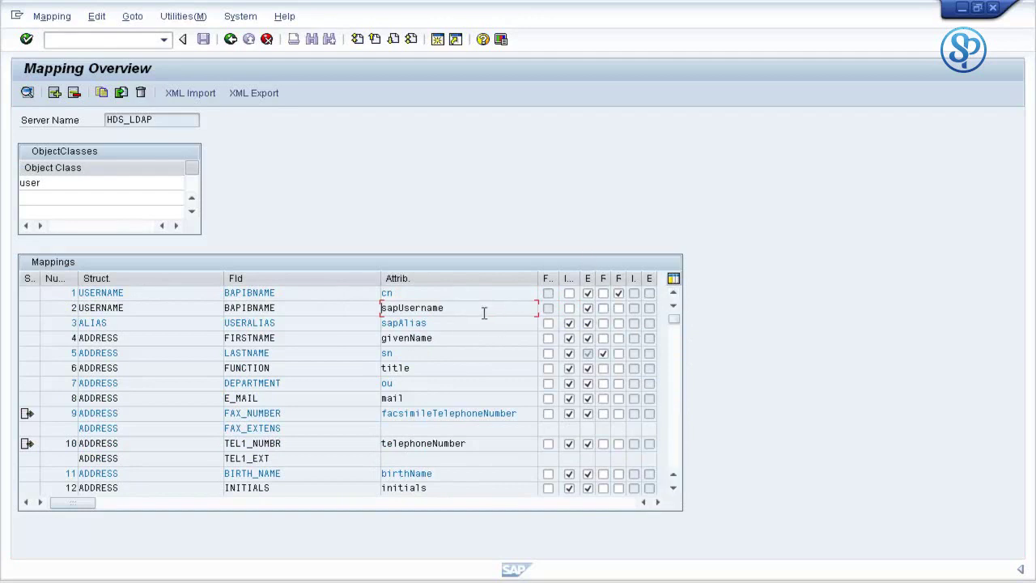
click(549, 307)
click(670, 456)
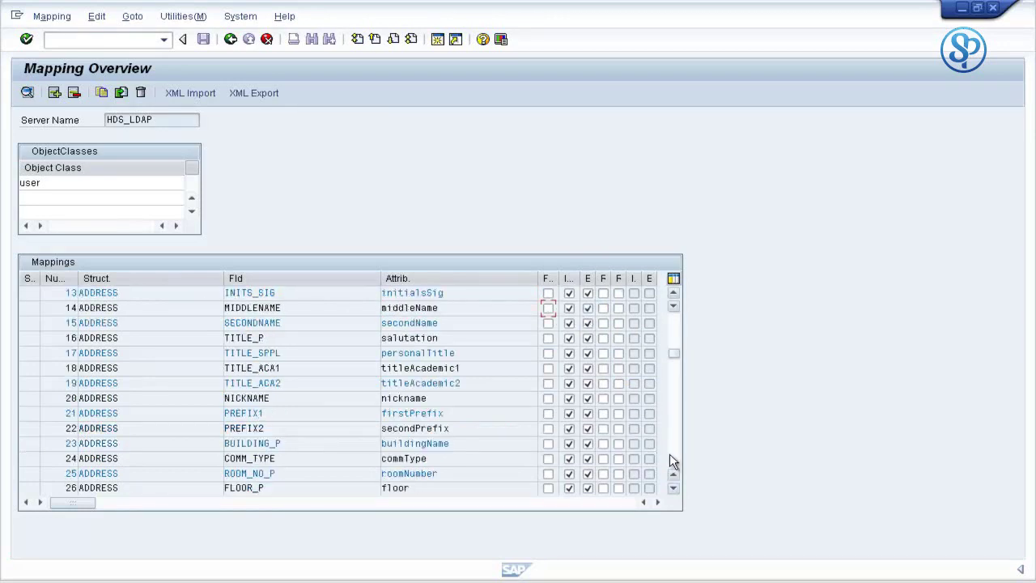
click(231, 40)
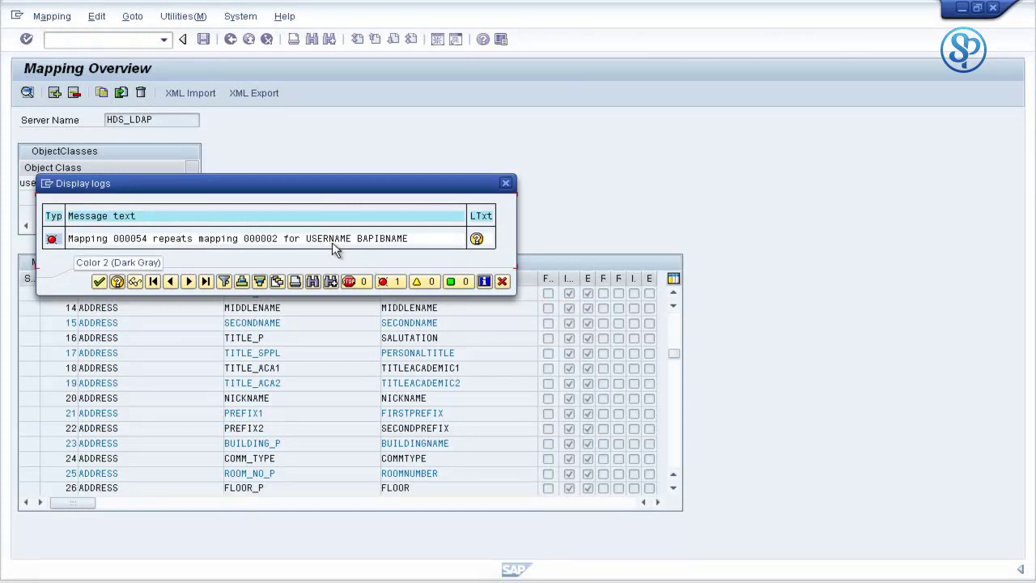
click(99, 281)
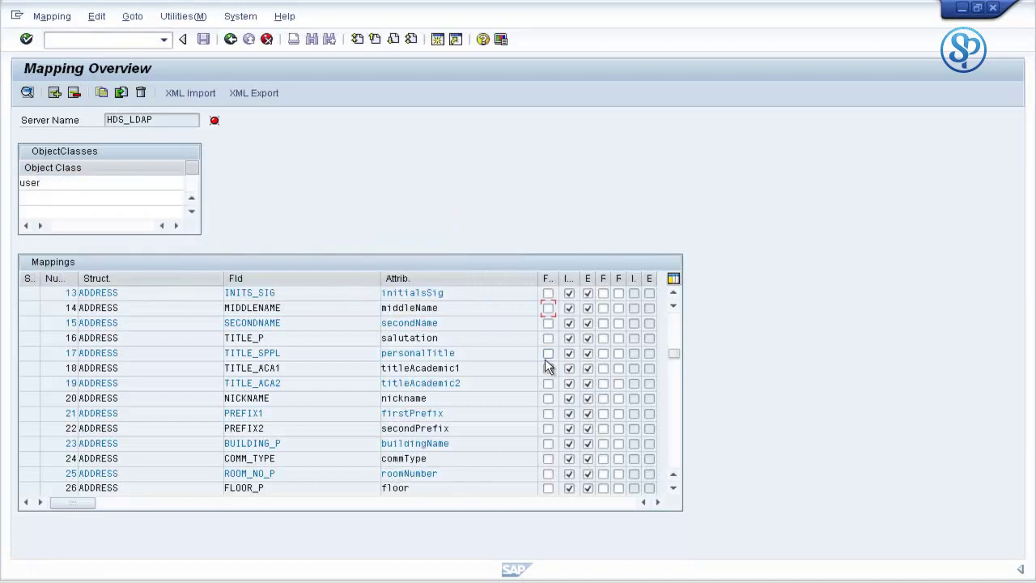
Step: Clear the Filter flag on the sapUsername mapping and check the flags of the sAMAccountName mapping
click(675, 318)
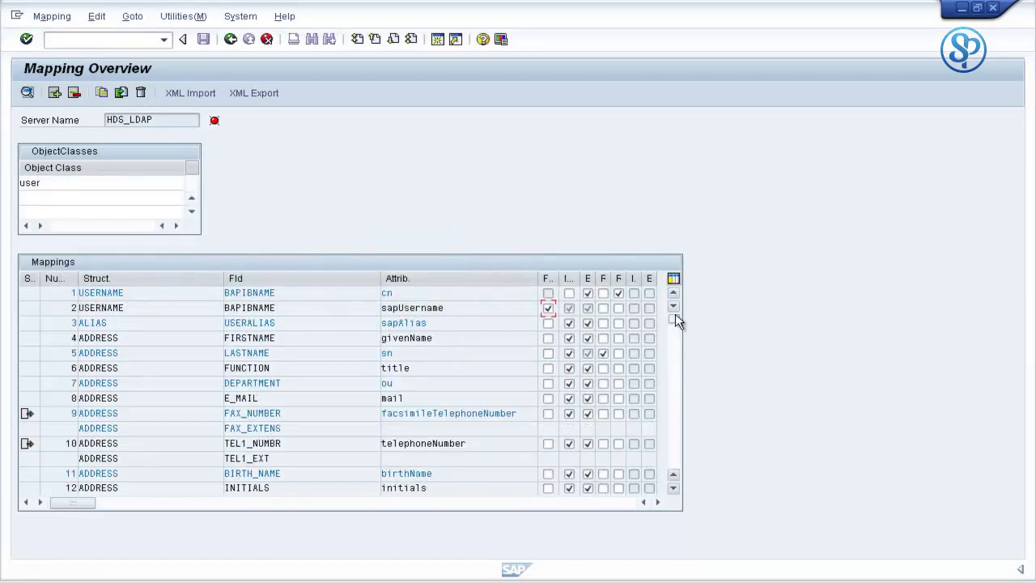
click(548, 308)
click(671, 459)
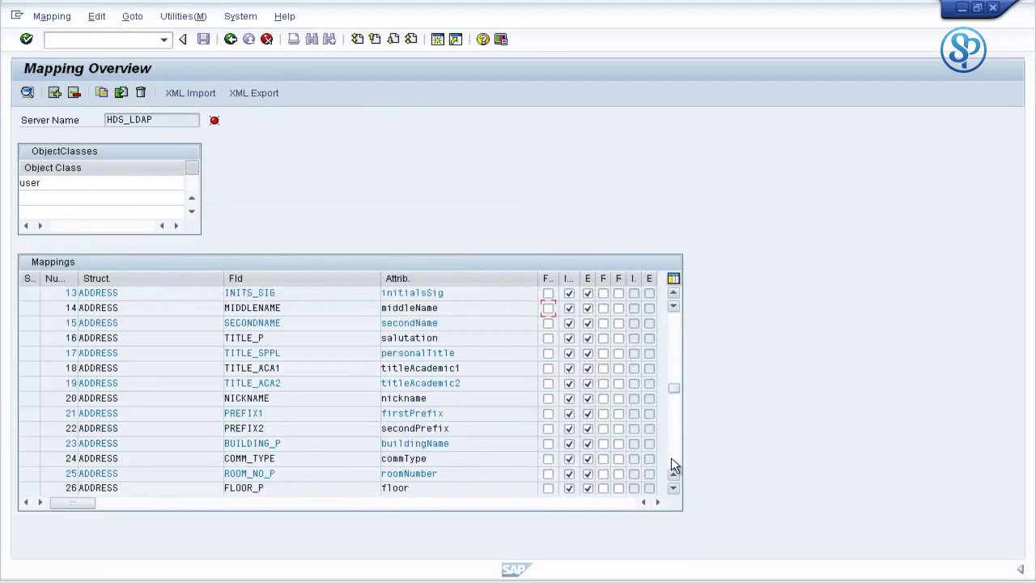
click(671, 458)
click(672, 458)
click(672, 458)
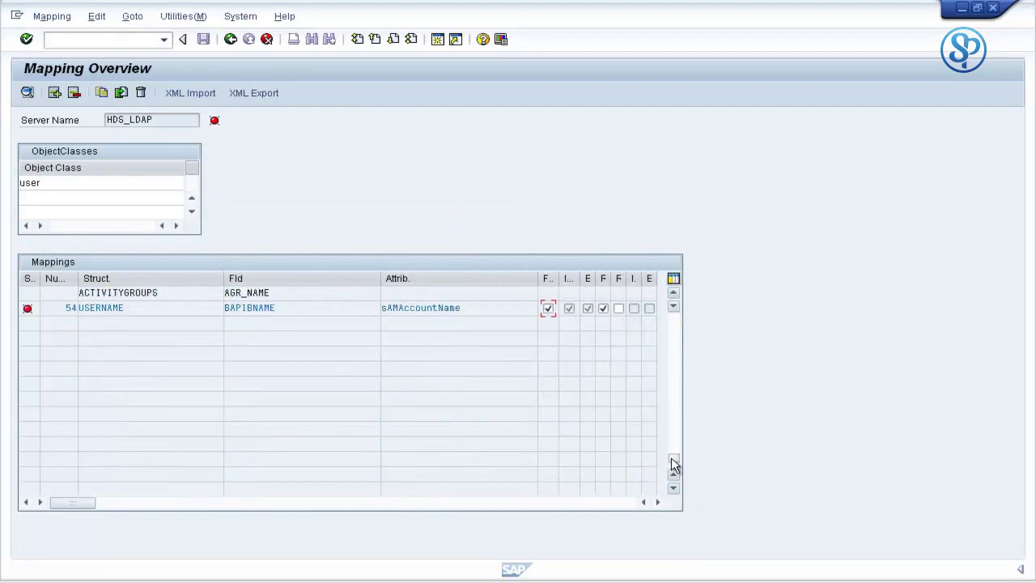
click(672, 327)
click(672, 324)
click(672, 324)
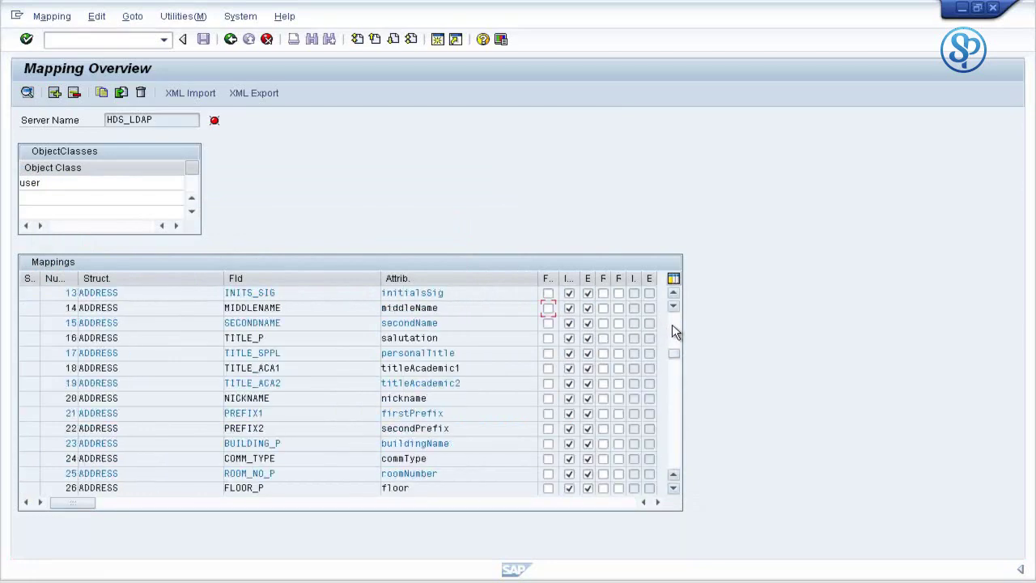
click(672, 324)
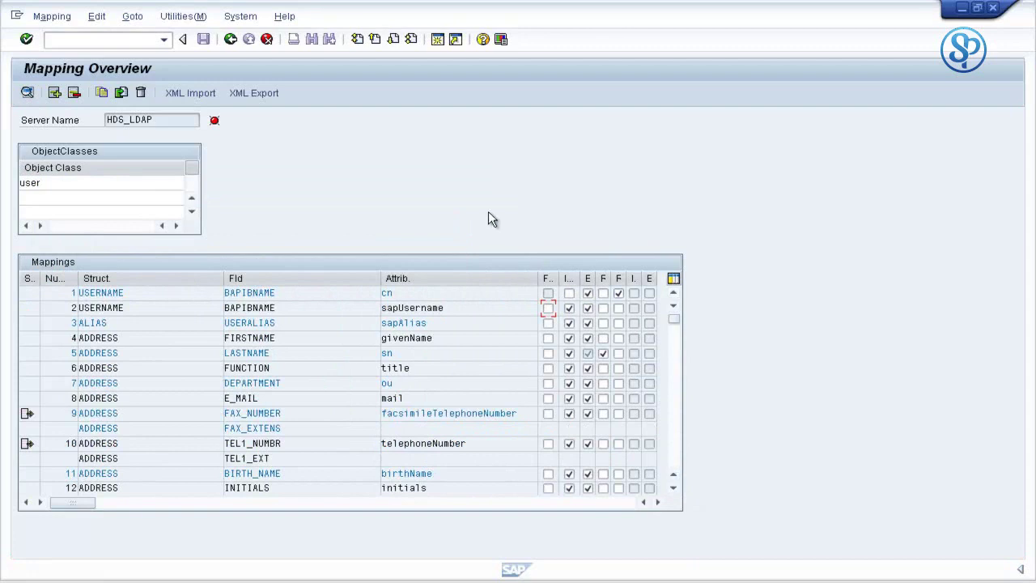
Step: Check the LASTNAME mapping's flags and try again to leave the mapping overview, dismissing the log
click(604, 353)
click(675, 415)
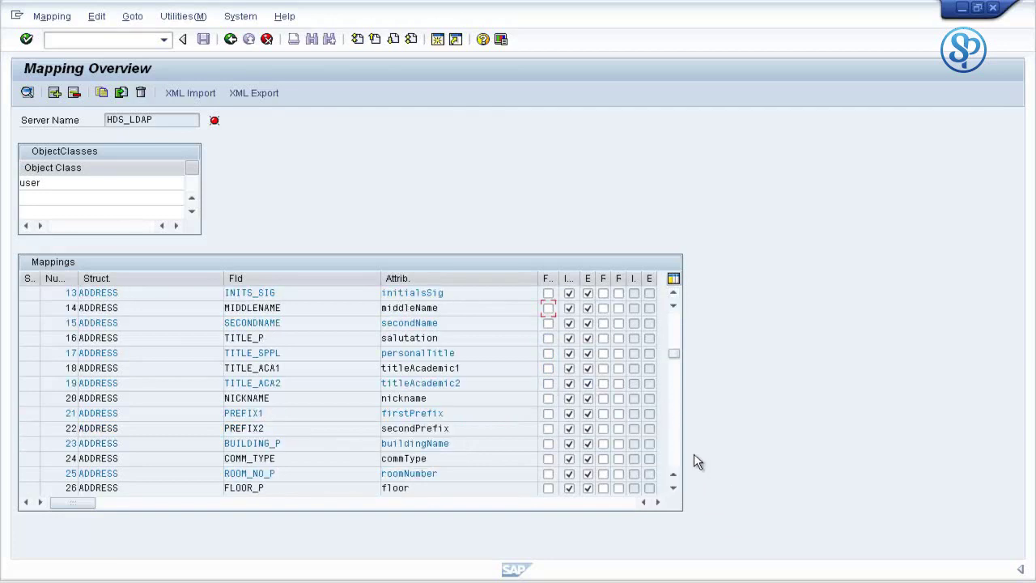
click(677, 339)
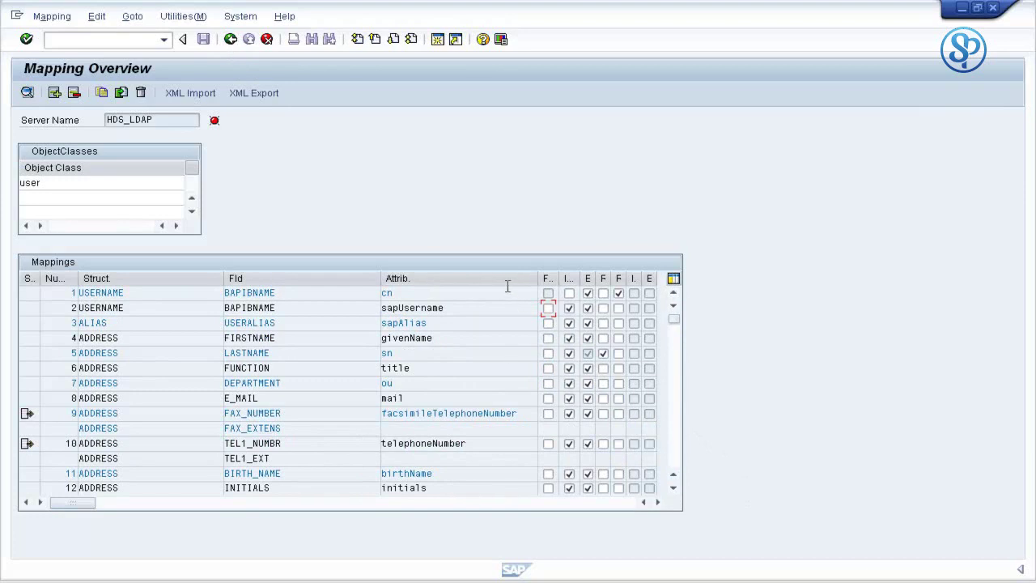
click(231, 43)
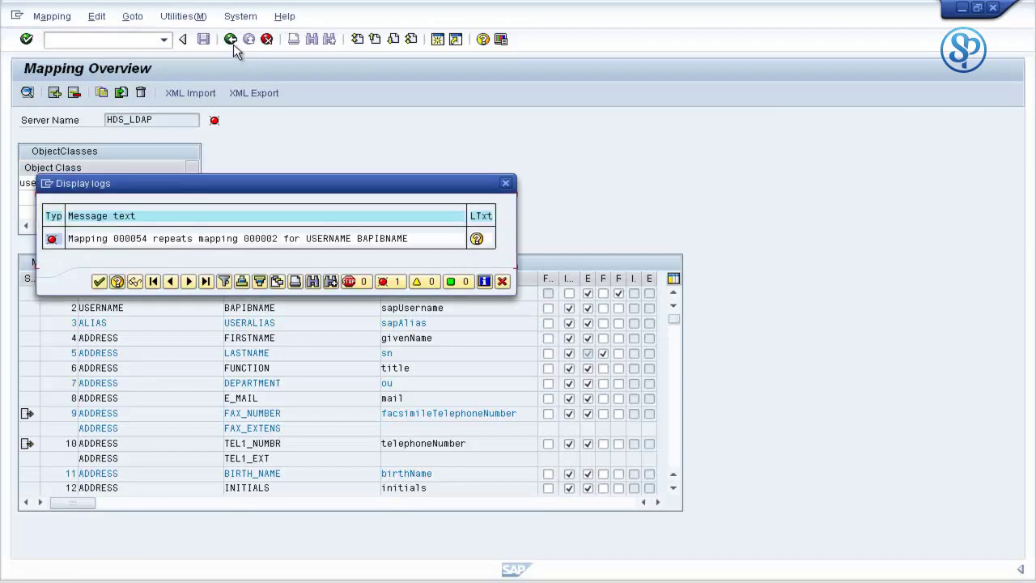
click(99, 282)
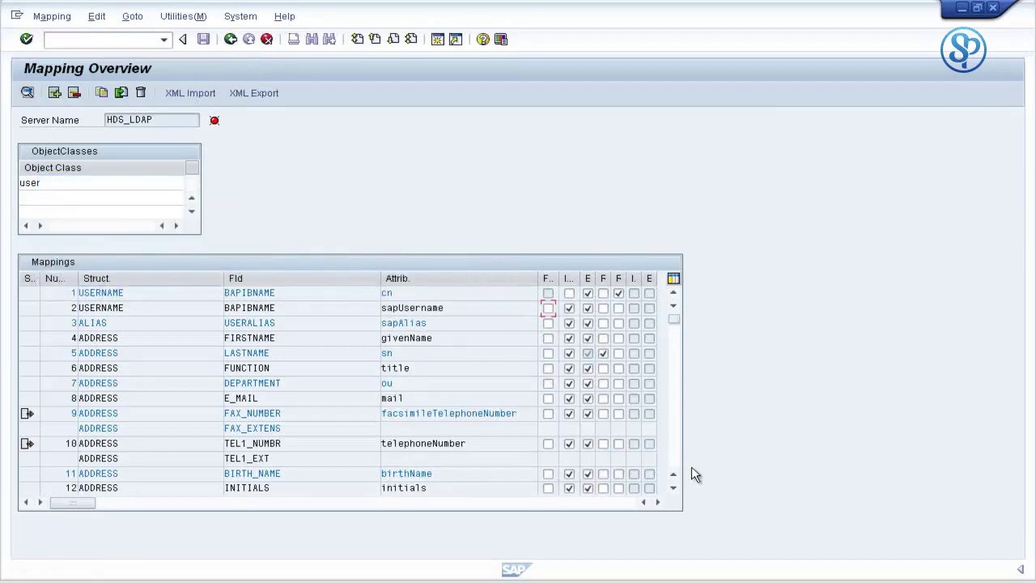
Step: Check the sAMAccountName mapping, then clear the Import and Export flags on the sapUsername mapping
click(677, 469)
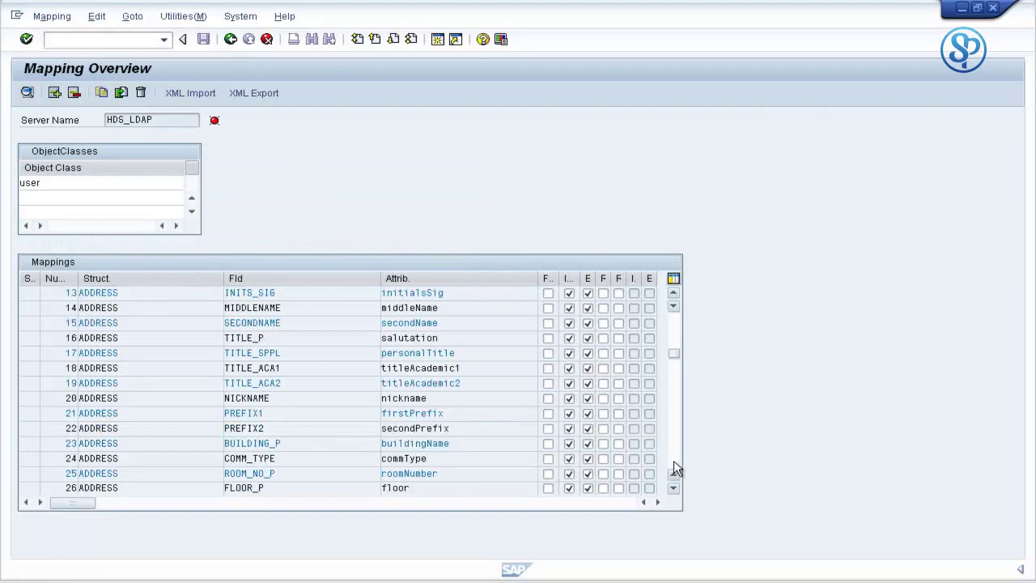
click(676, 470)
click(677, 470)
click(677, 470)
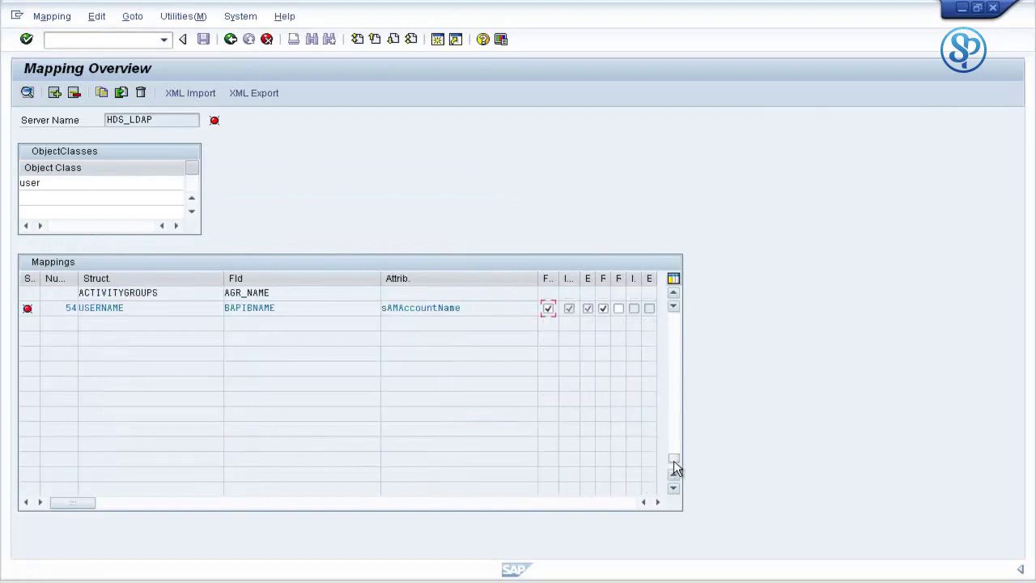
click(677, 335)
click(678, 335)
click(677, 335)
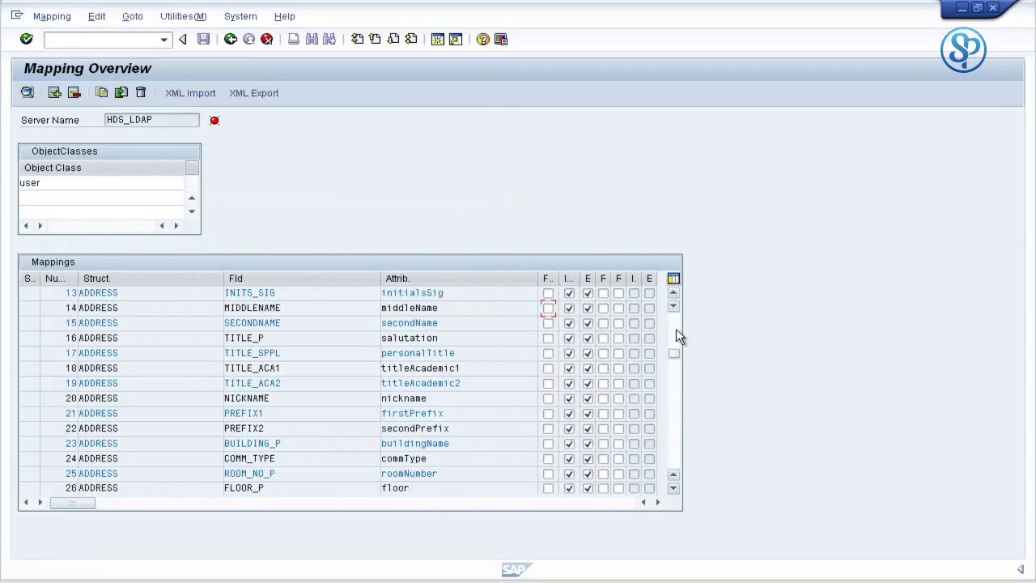
click(677, 335)
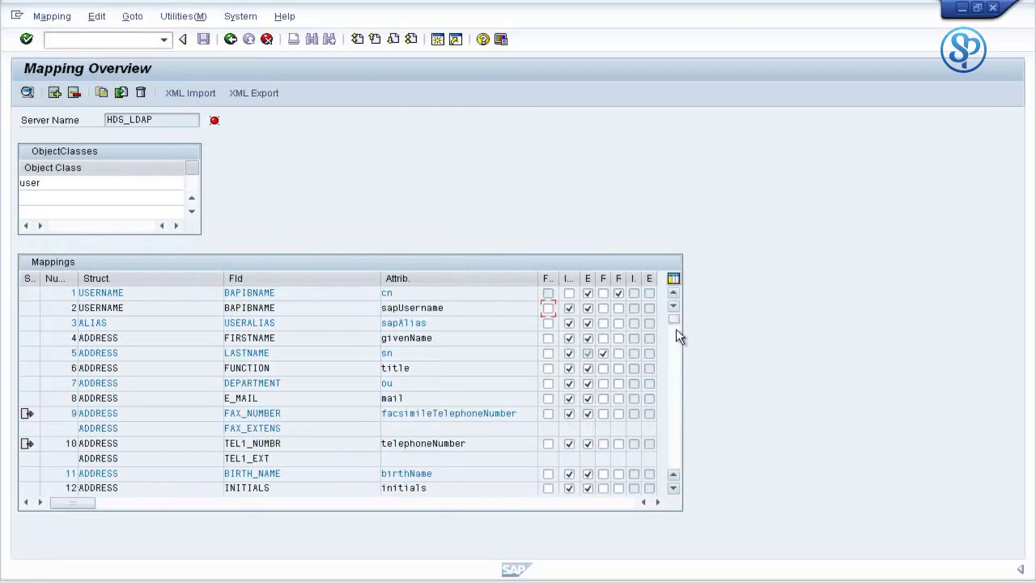
click(586, 309)
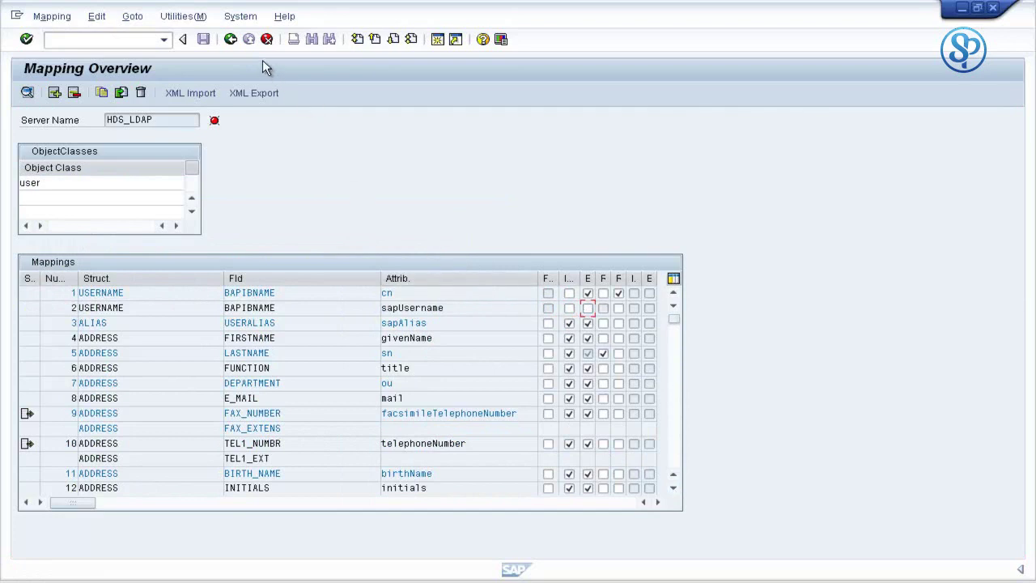
Step: Return from the mapping overview to the HDS_LDAP server details and save the configuration
click(230, 38)
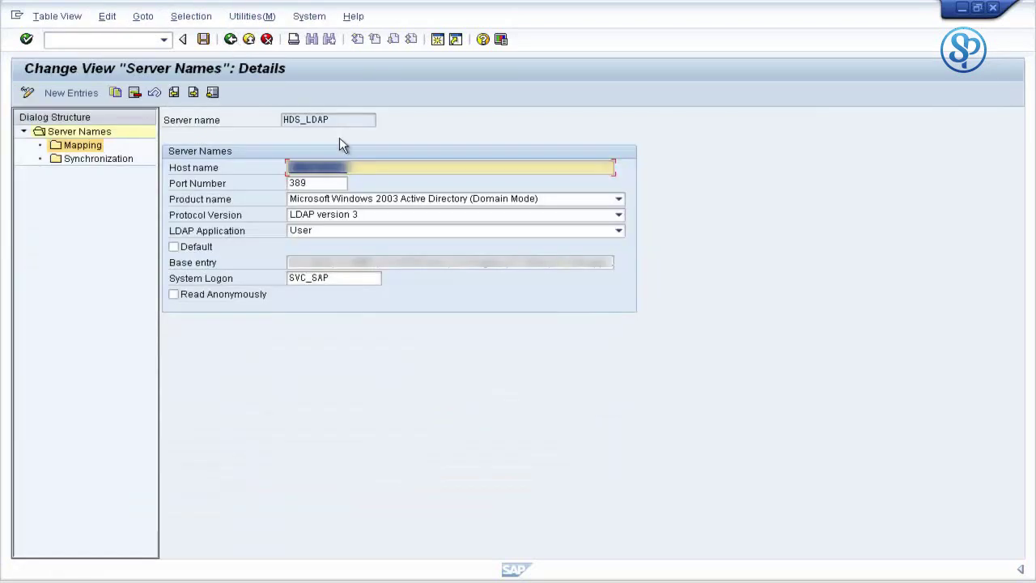
click(203, 40)
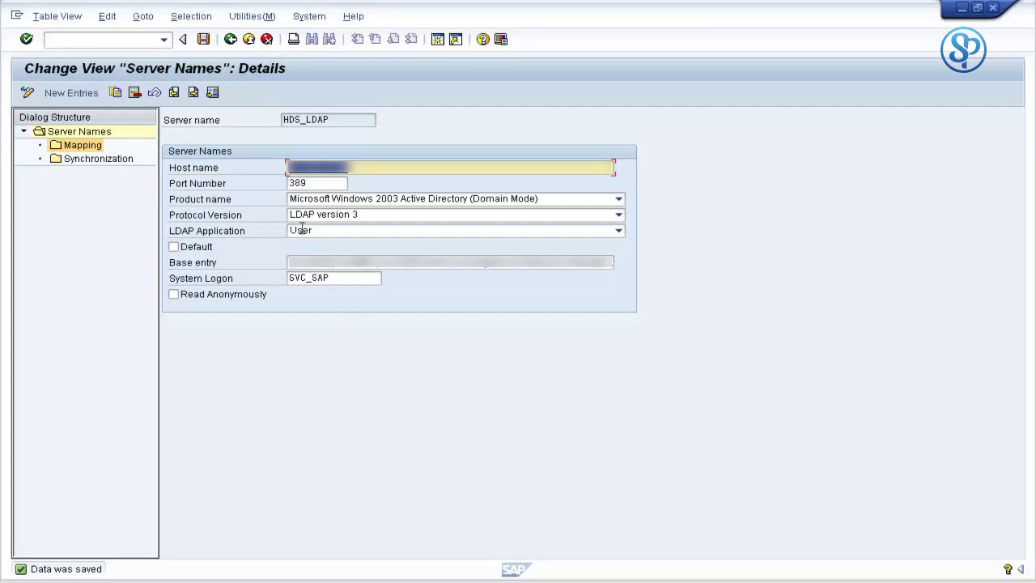
click(203, 40)
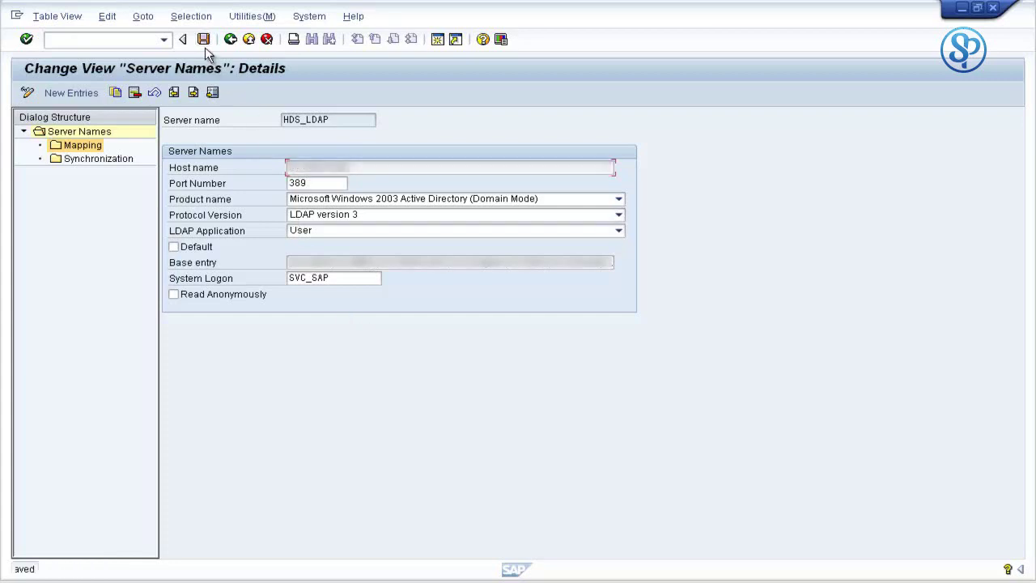